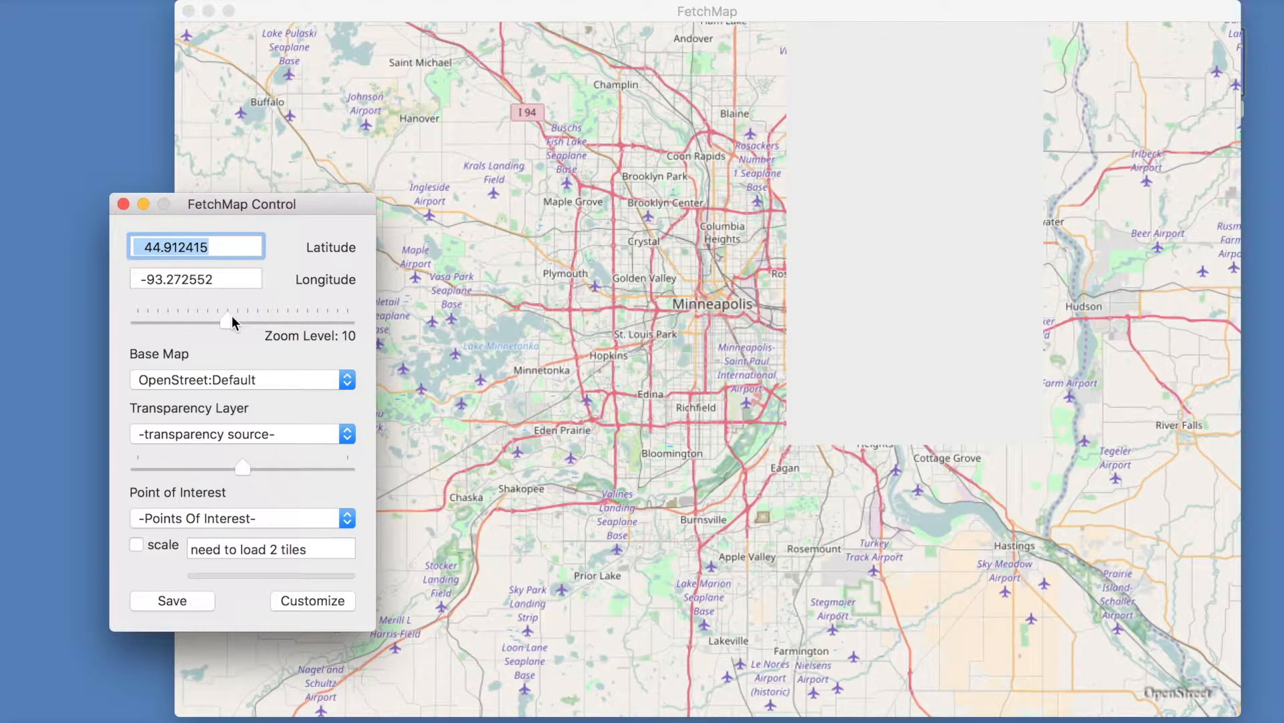
- Try the ArcGIS Streets base map and switch the base map to NatGeo
left_click(264, 379)
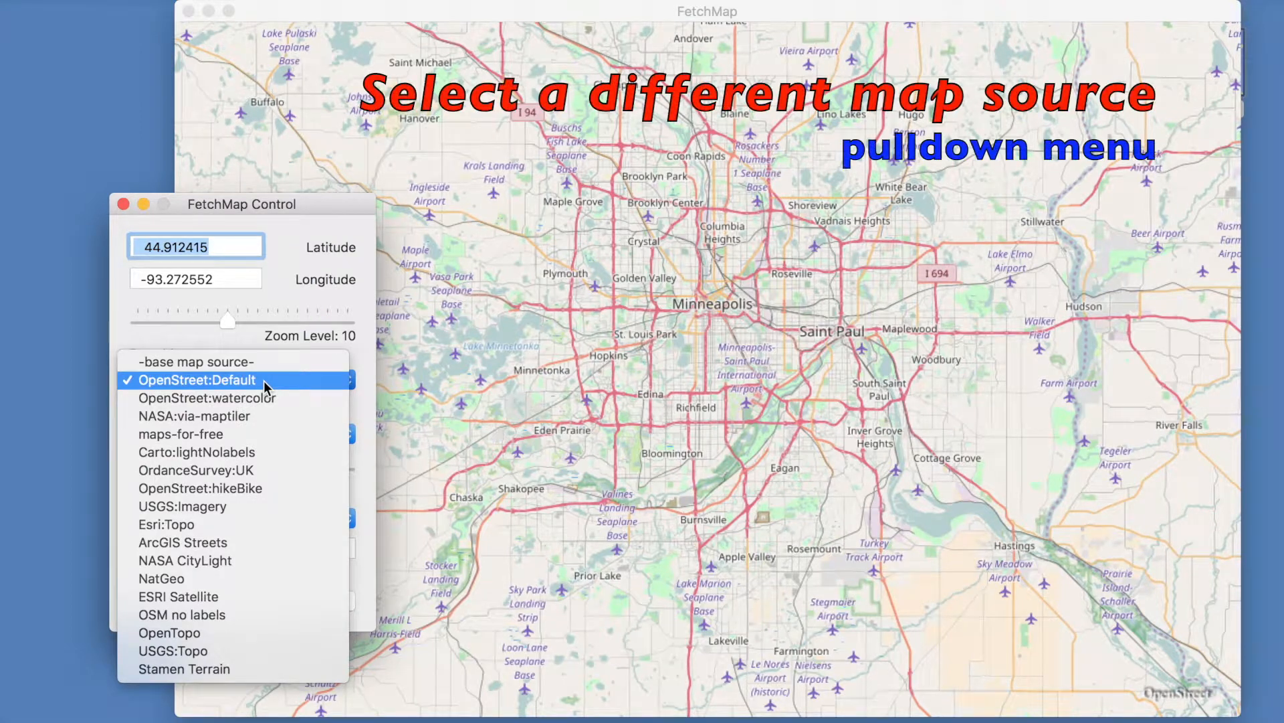
left_click(251, 540)
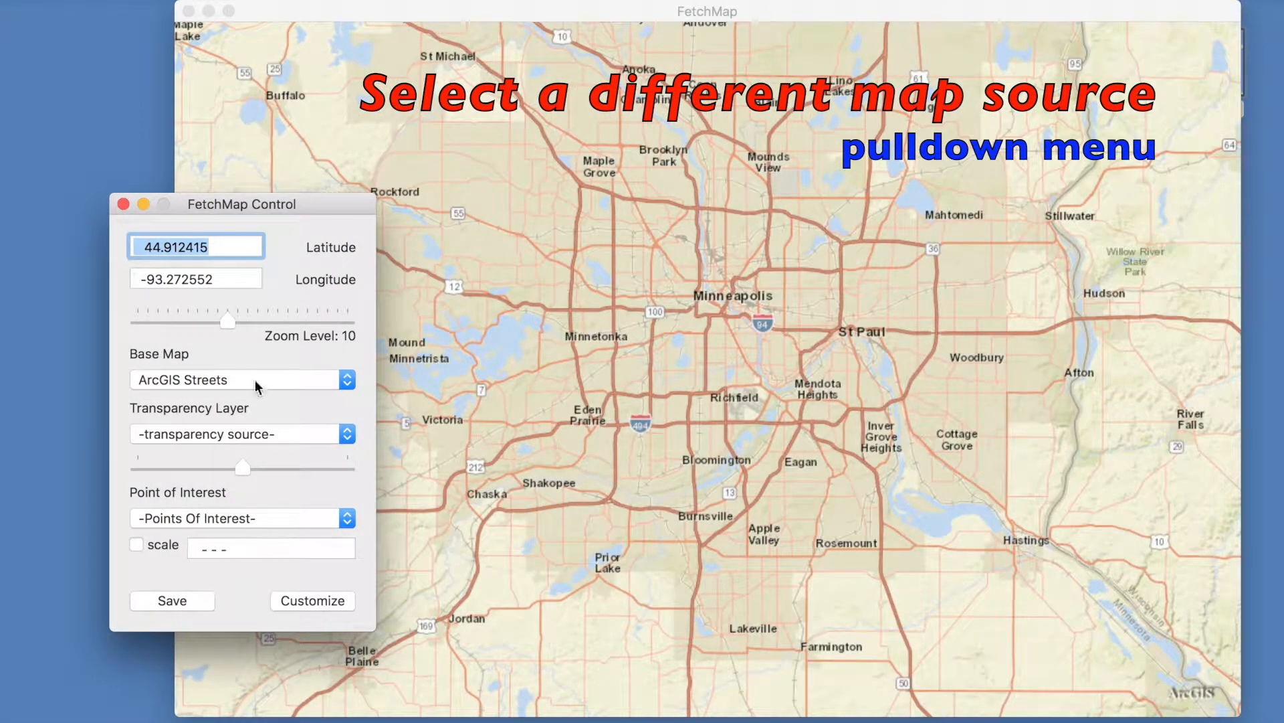
left_click(255, 386)
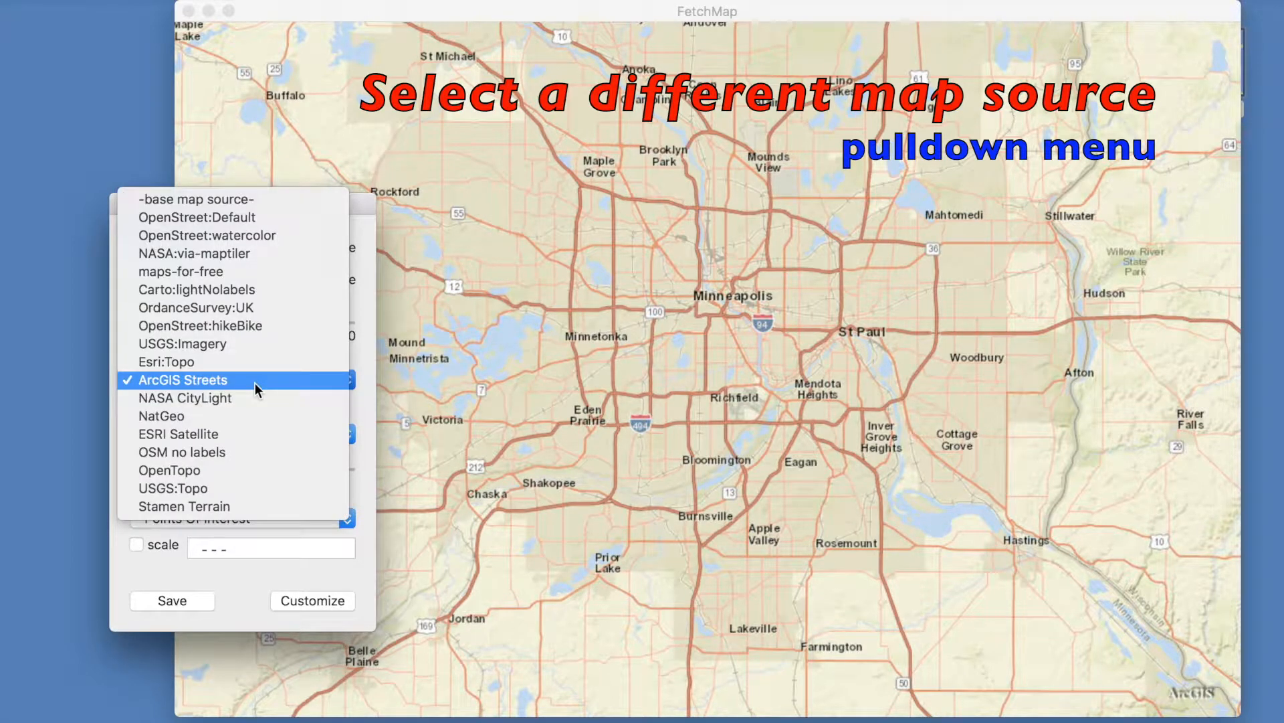
left_click(218, 416)
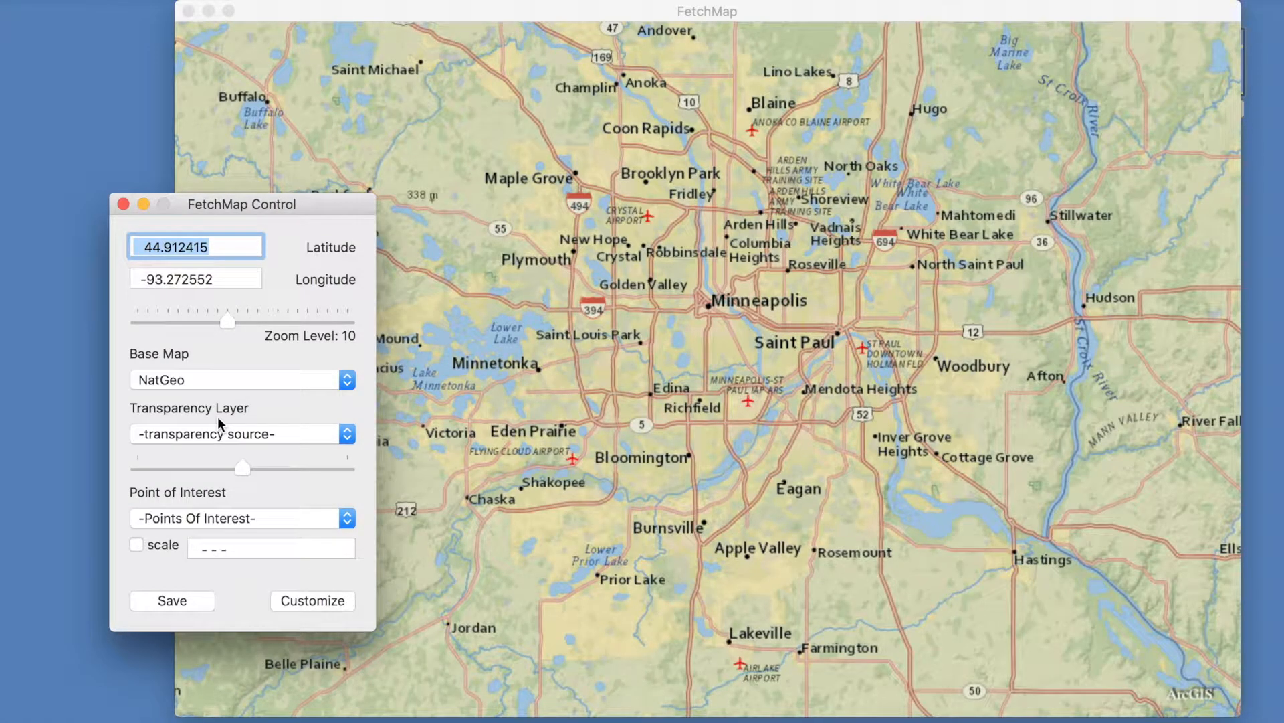
- Overlay the open:railwaymap transparency layer on the Carto:lightNolabels map of Europe
left_click(425, 163)
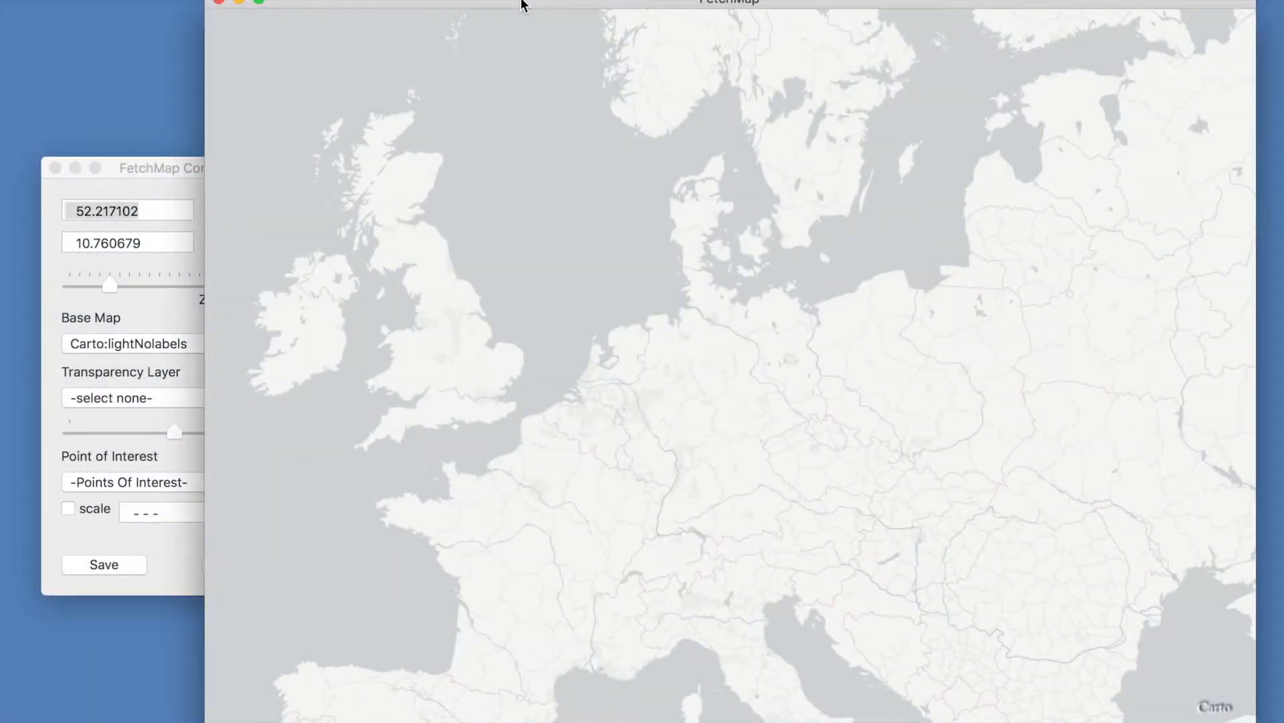
left_click(181, 167)
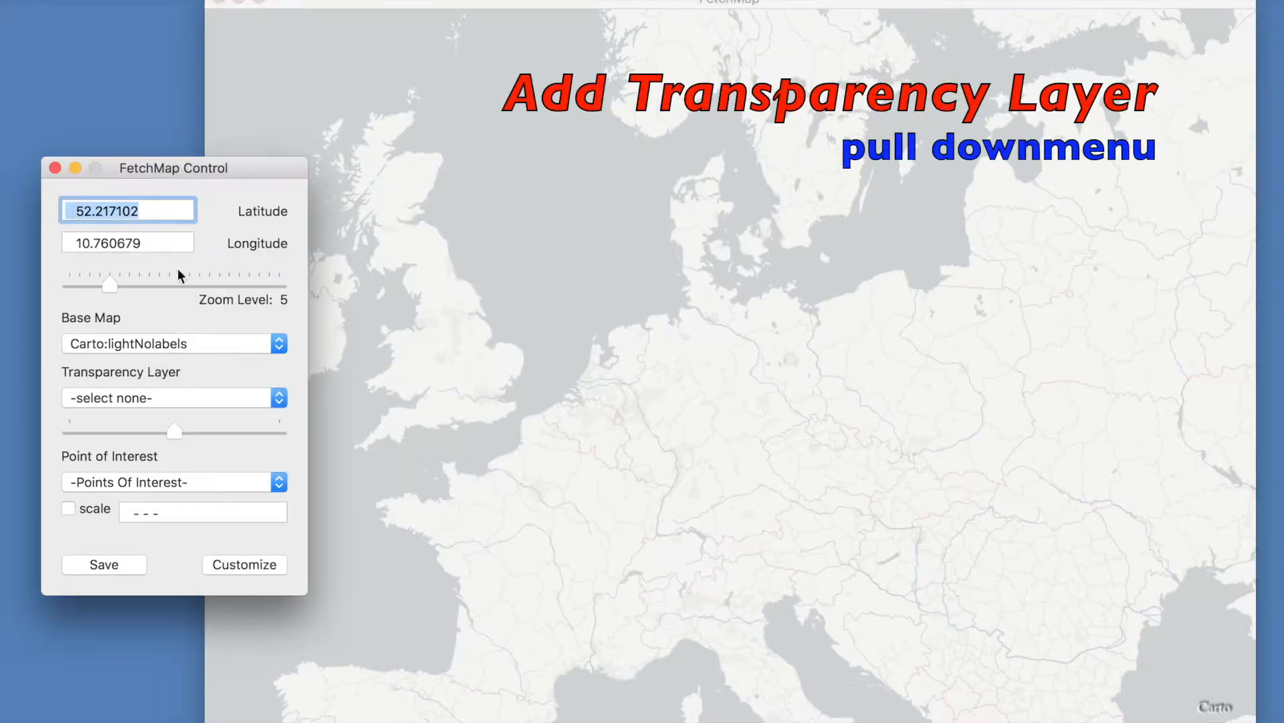
left_click(160, 398)
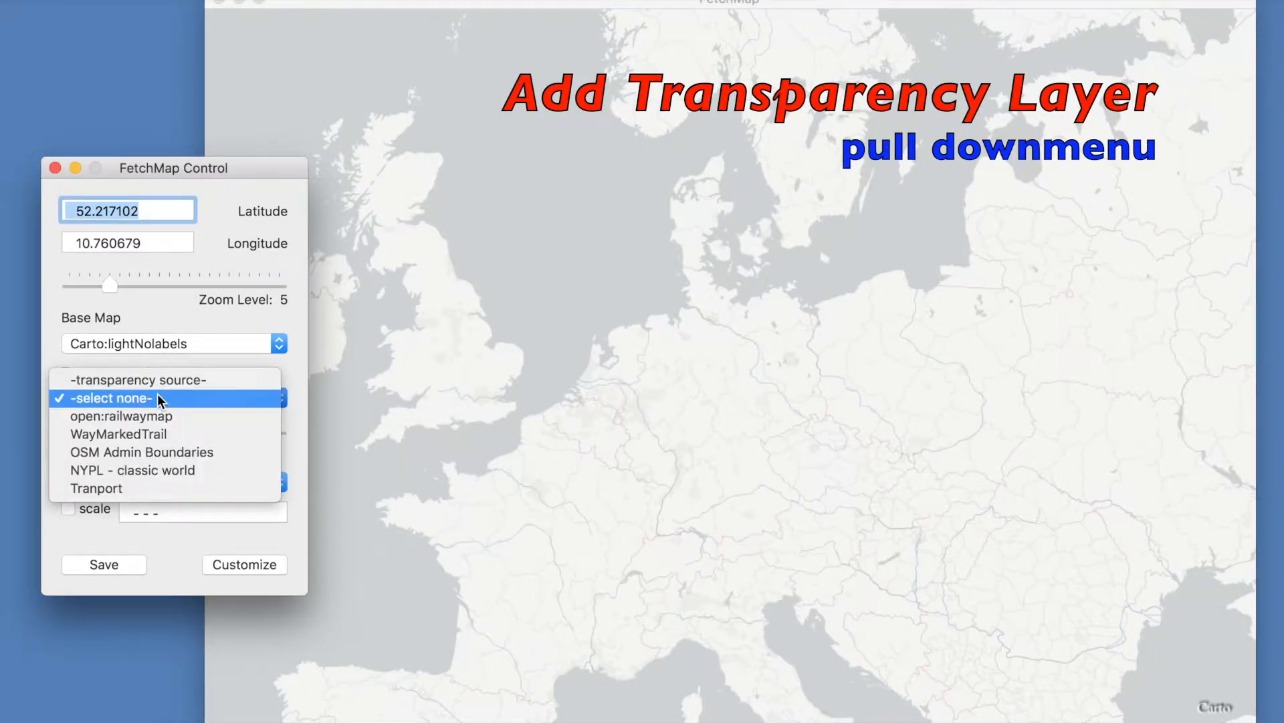
left_click(160, 416)
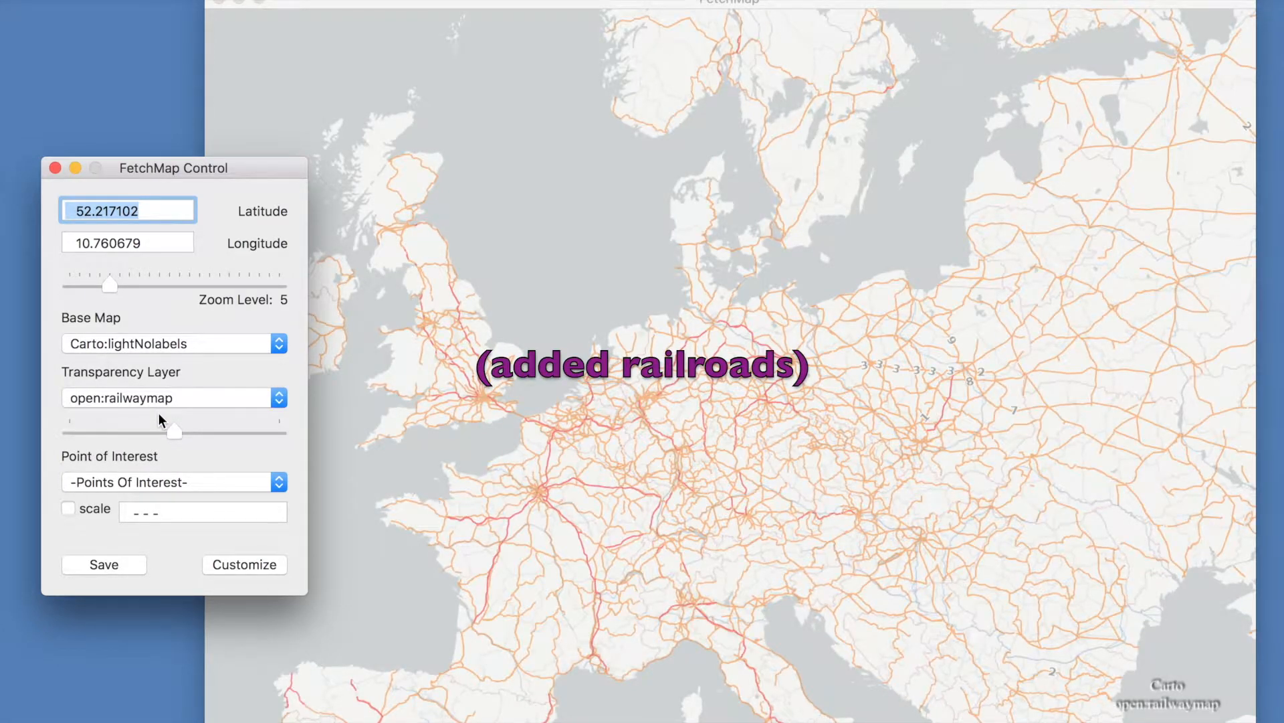
- Add the WayMarkedTrail transparency layer and vary its opacity from full back to about the middle
left_click_drag(109, 282, 115, 282)
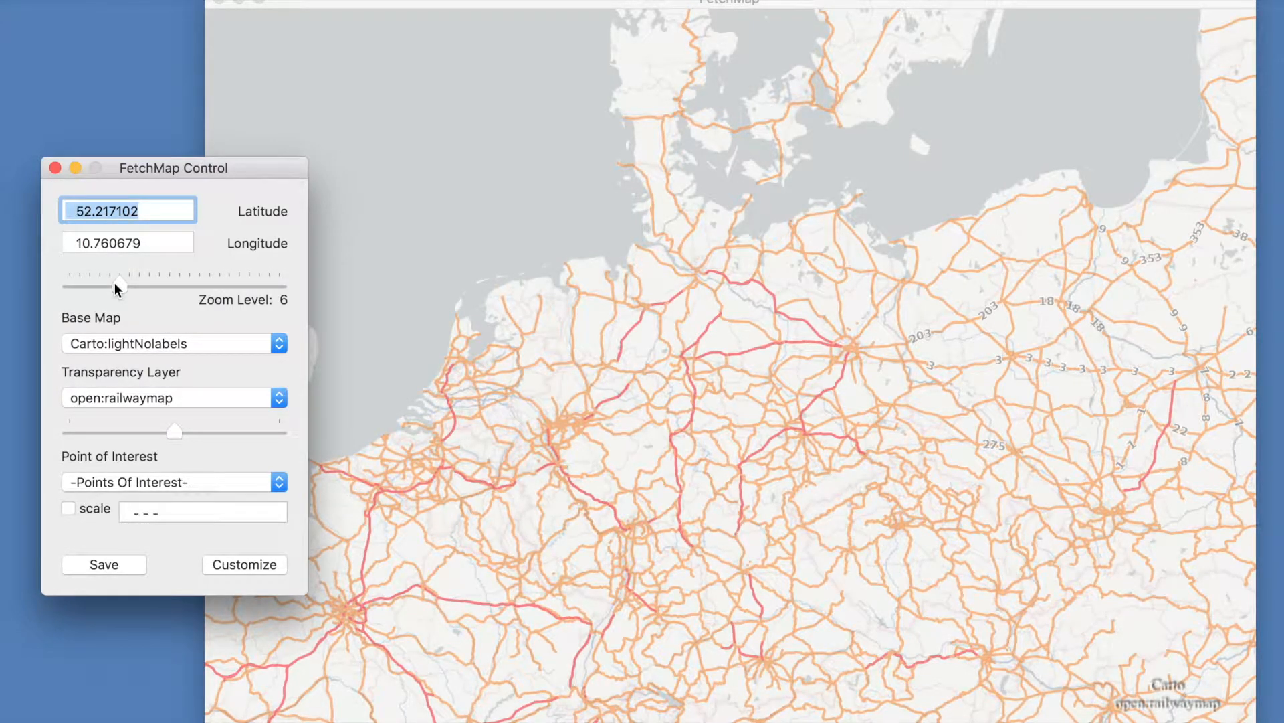
left_click(152, 396)
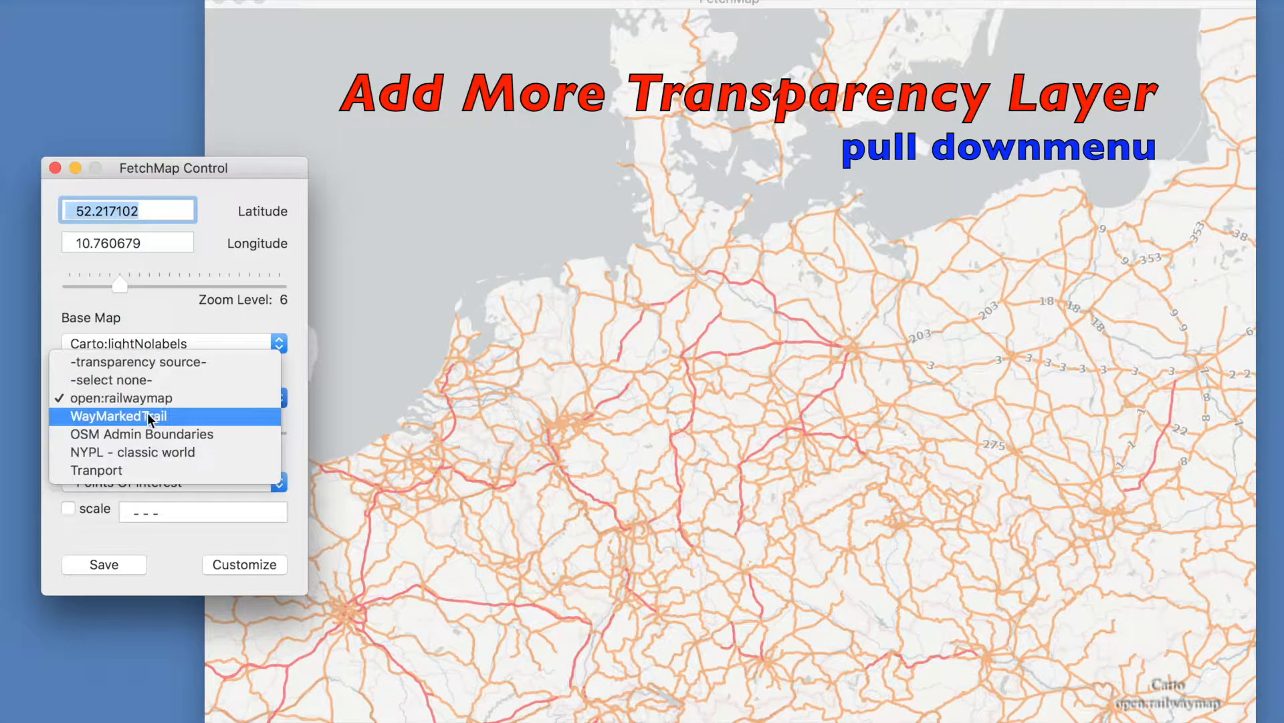
left_click(150, 420)
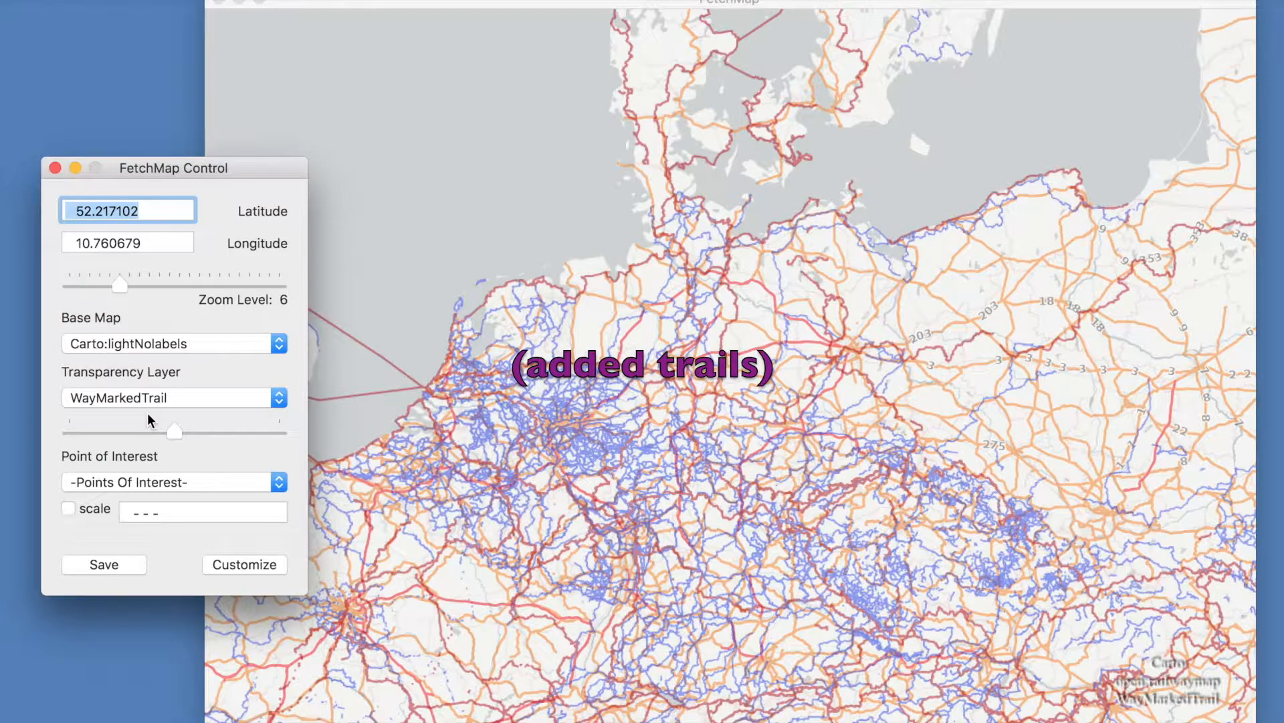
left_click_drag(174, 435, 299, 433)
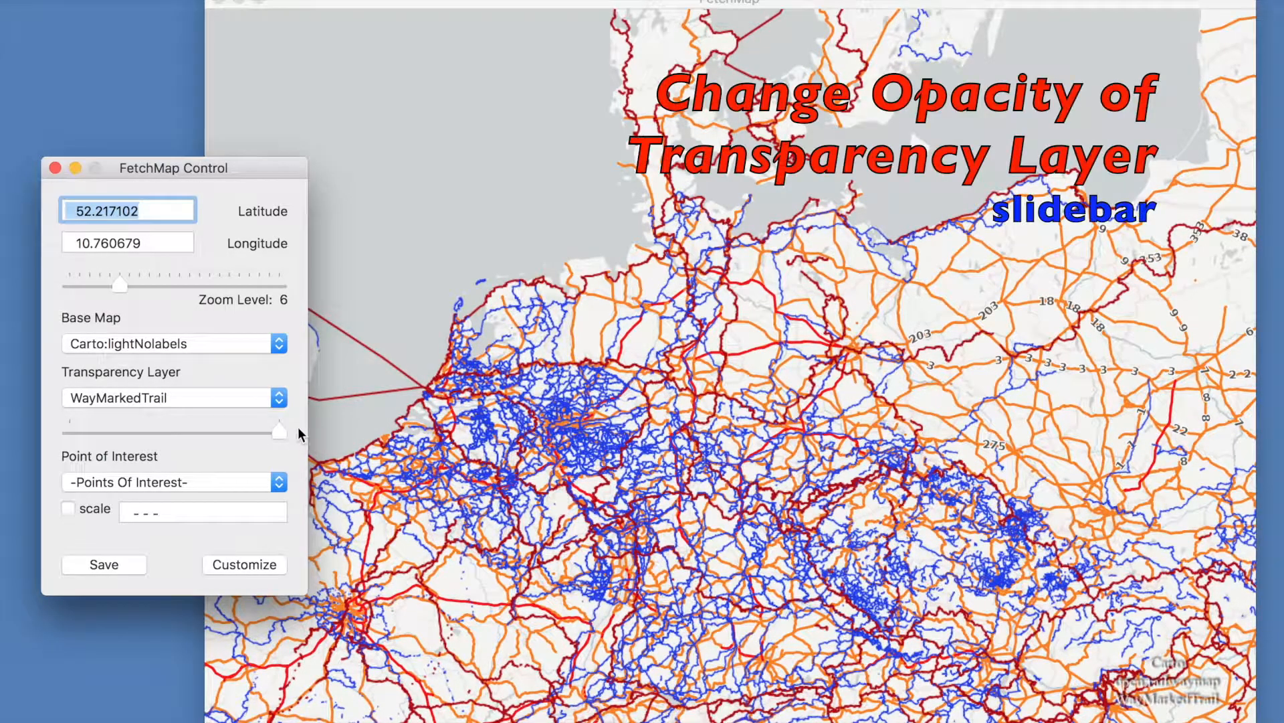
left_click_drag(281, 433, 171, 434)
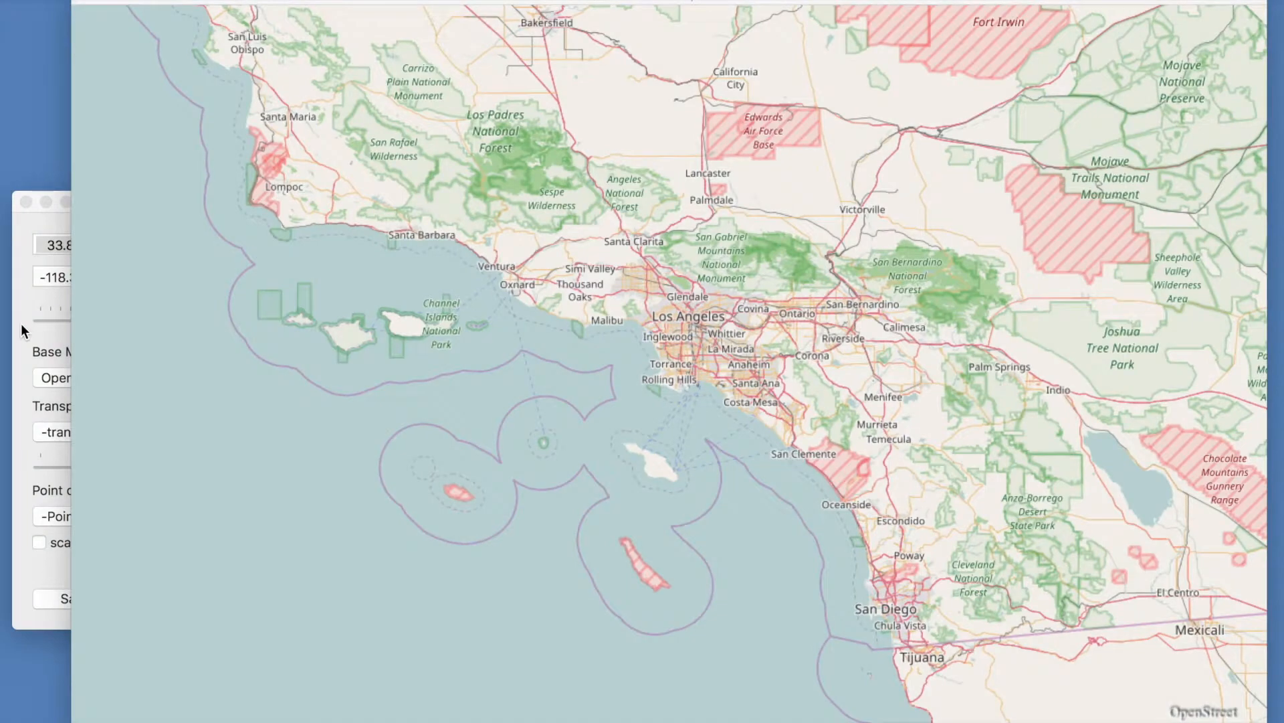
- Open the Customize data sources list and add a new blank source entry
left_click(22, 323)
left_click(210, 599)
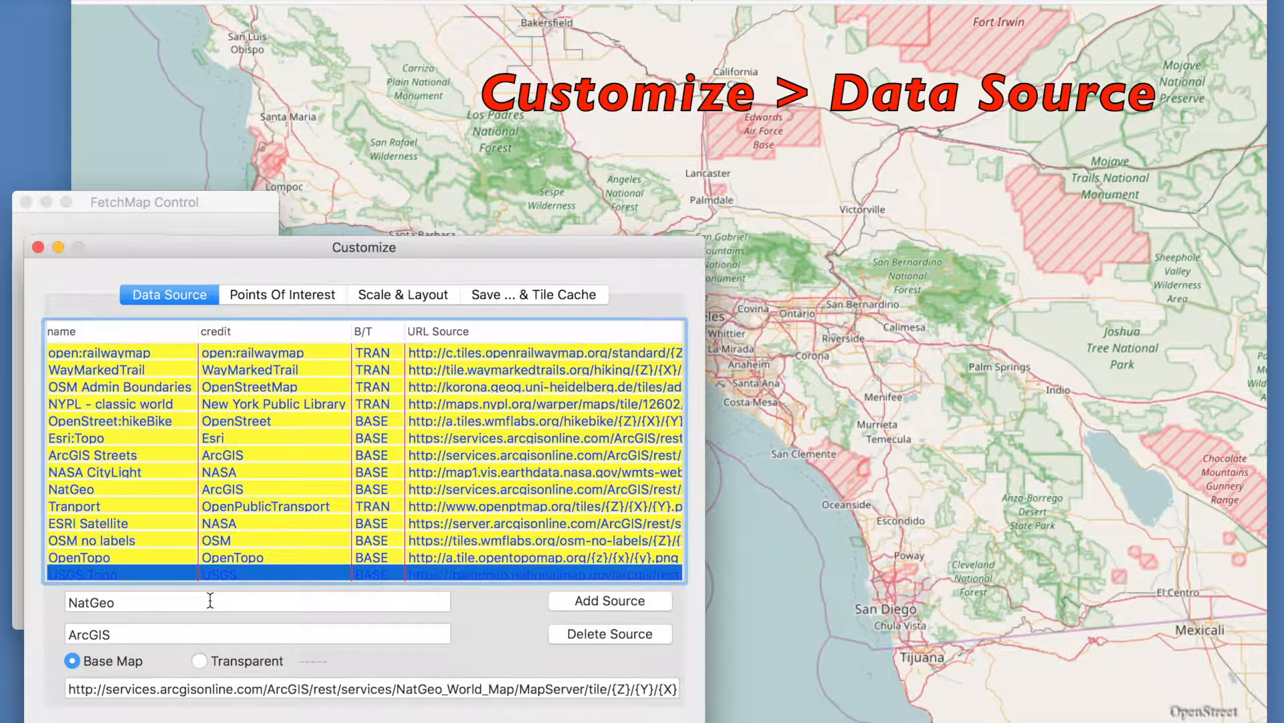
left_click(431, 515)
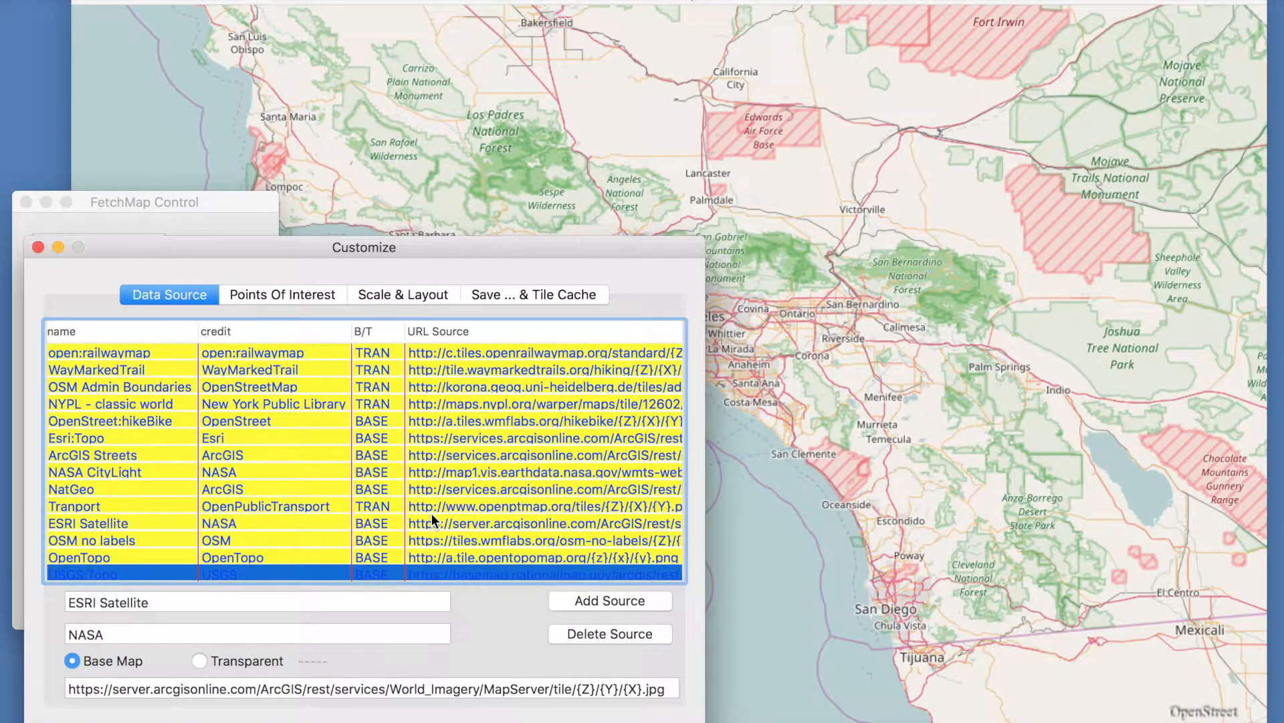
left_click(641, 598)
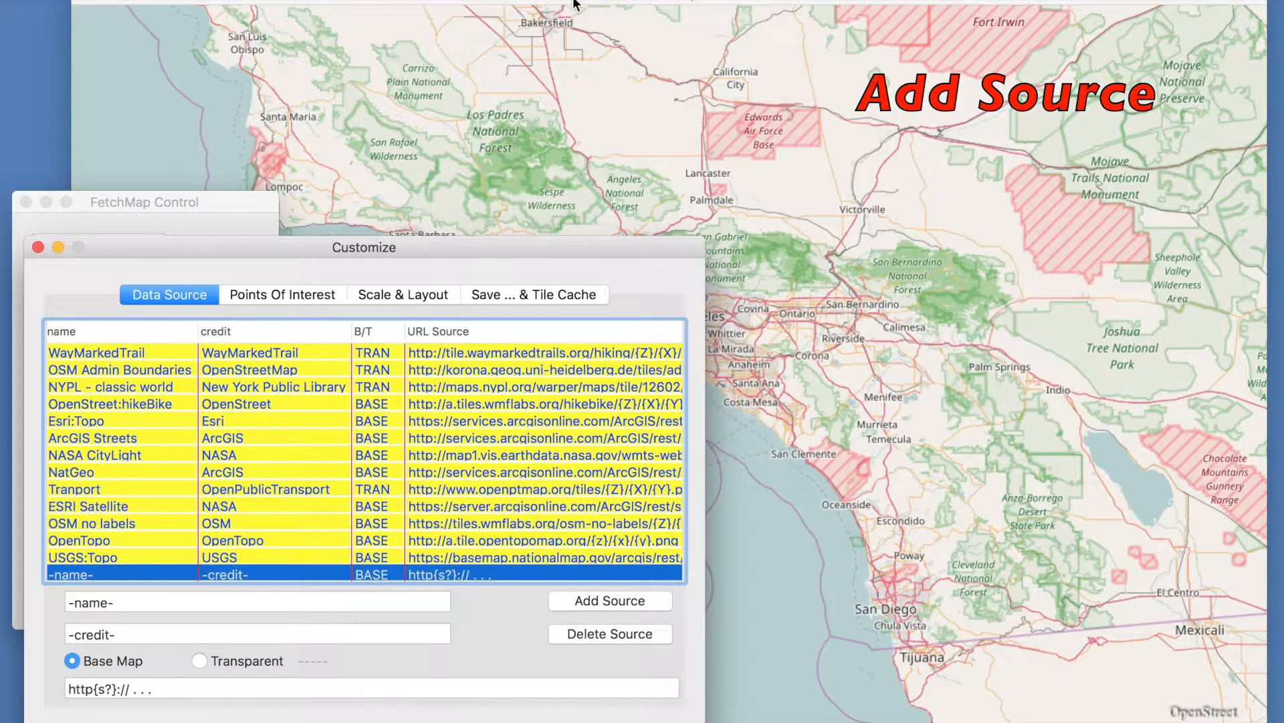
- Open FetchMap Help and follow the website link to the list of additional tile servers
left_click(354, 0)
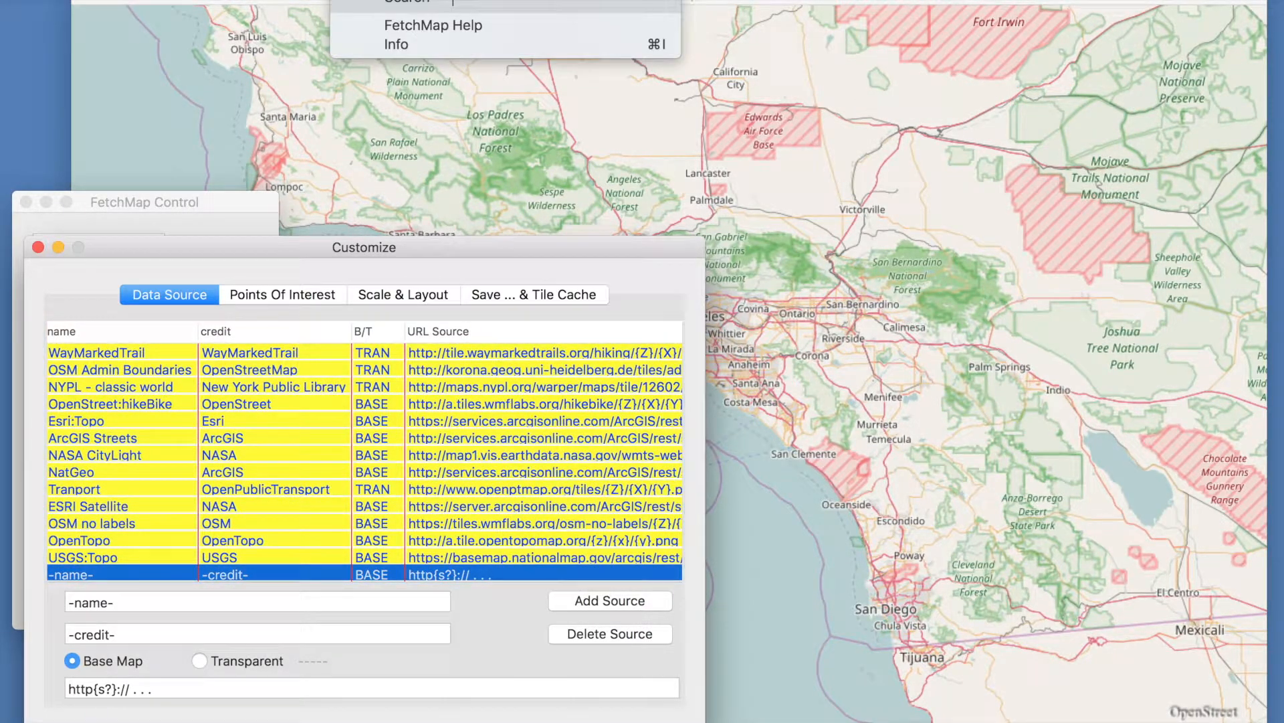
left_click(457, 25)
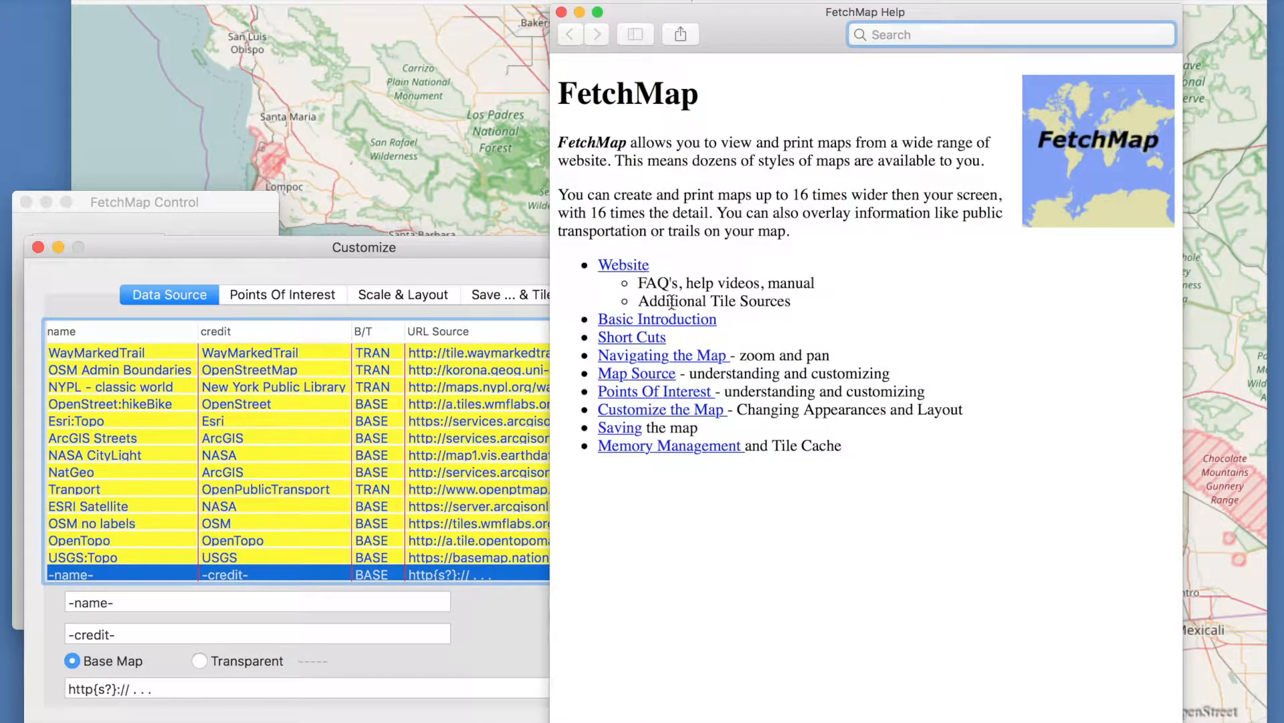
left_click(623, 266)
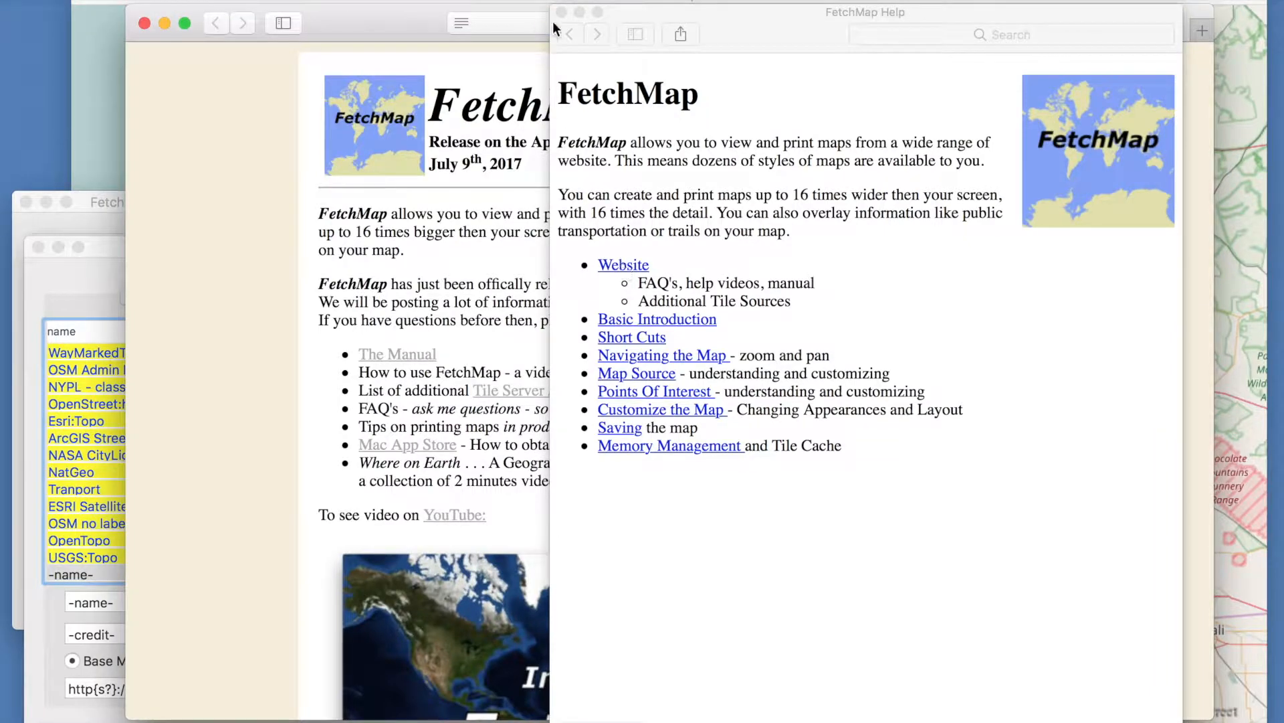
left_click(560, 12)
left_click(570, 395)
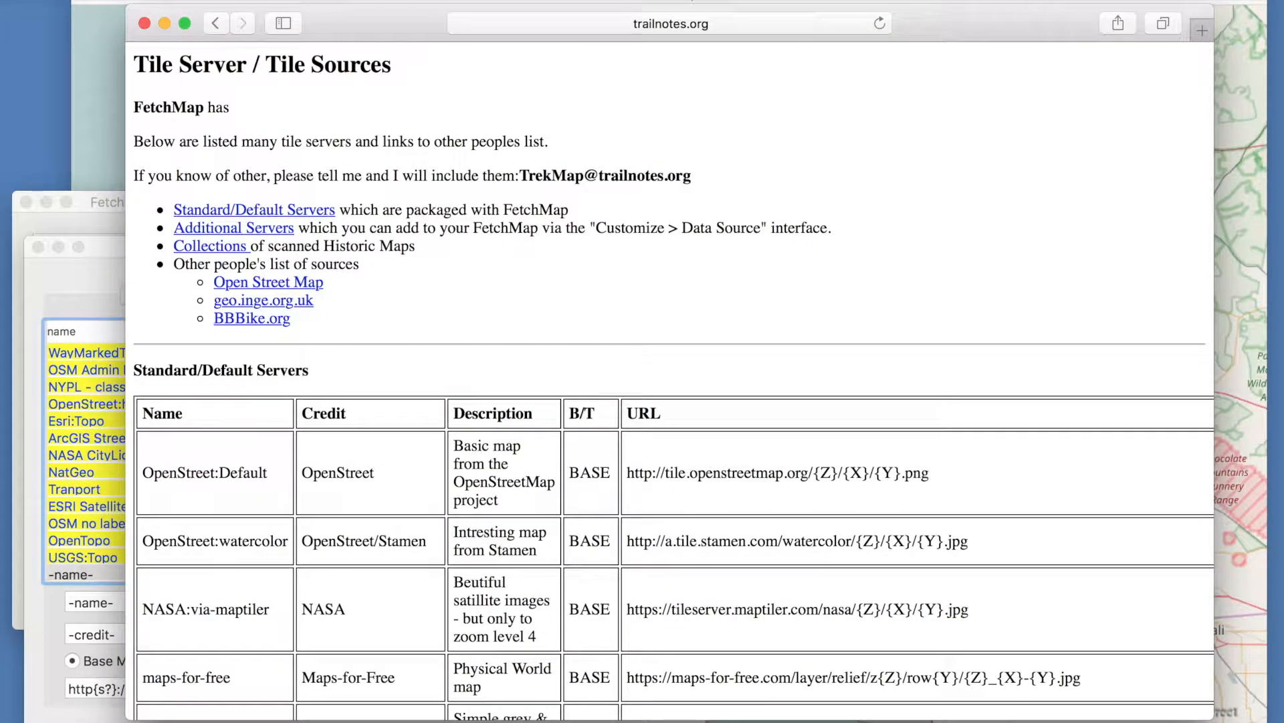
- Copy the Stamen Terrain name from the tile server list and paste it as the new source's name
scroll(568, 392, "down", 15)
scroll(669, 381, "down", 15)
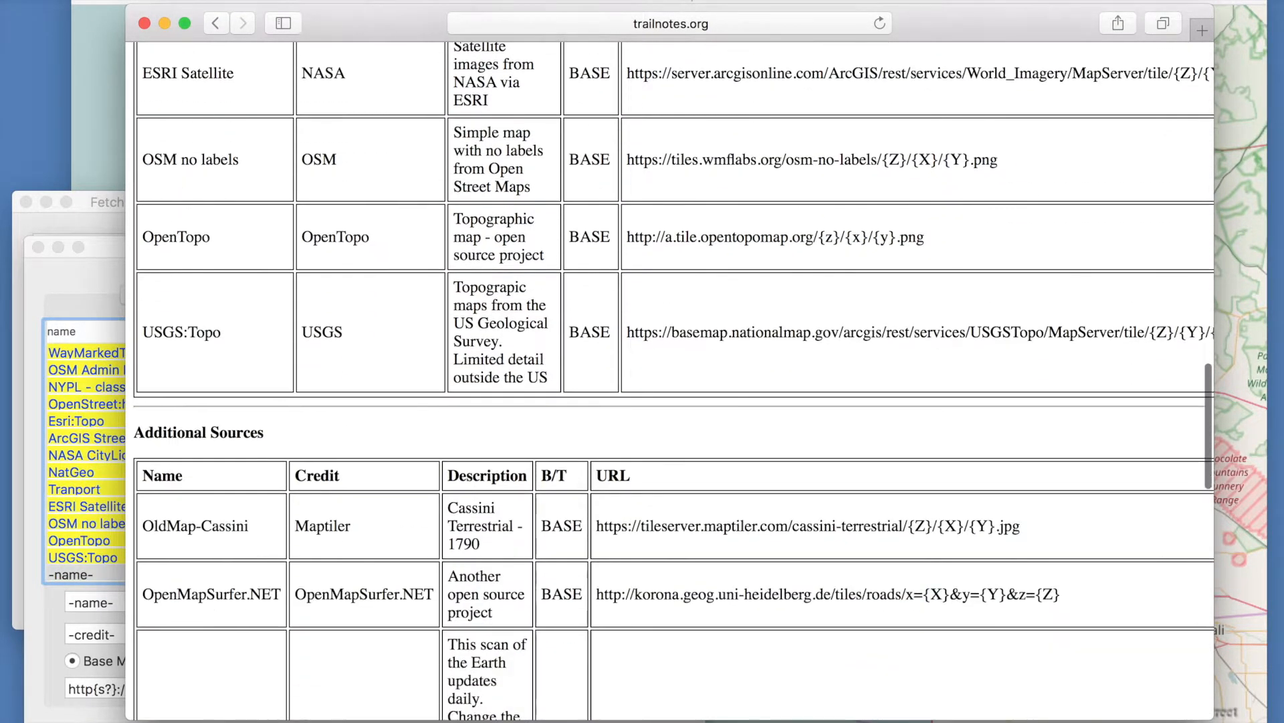
scroll(669, 381, "down", 10)
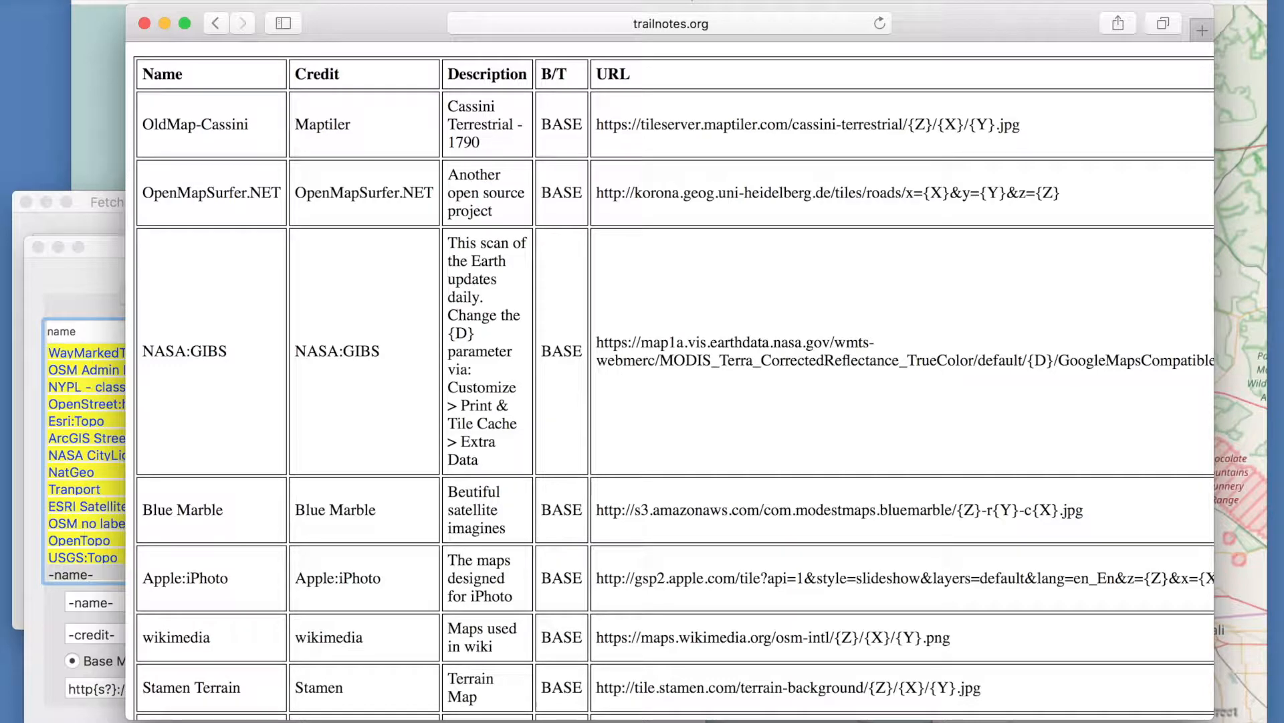
scroll(669, 381, "down", 6)
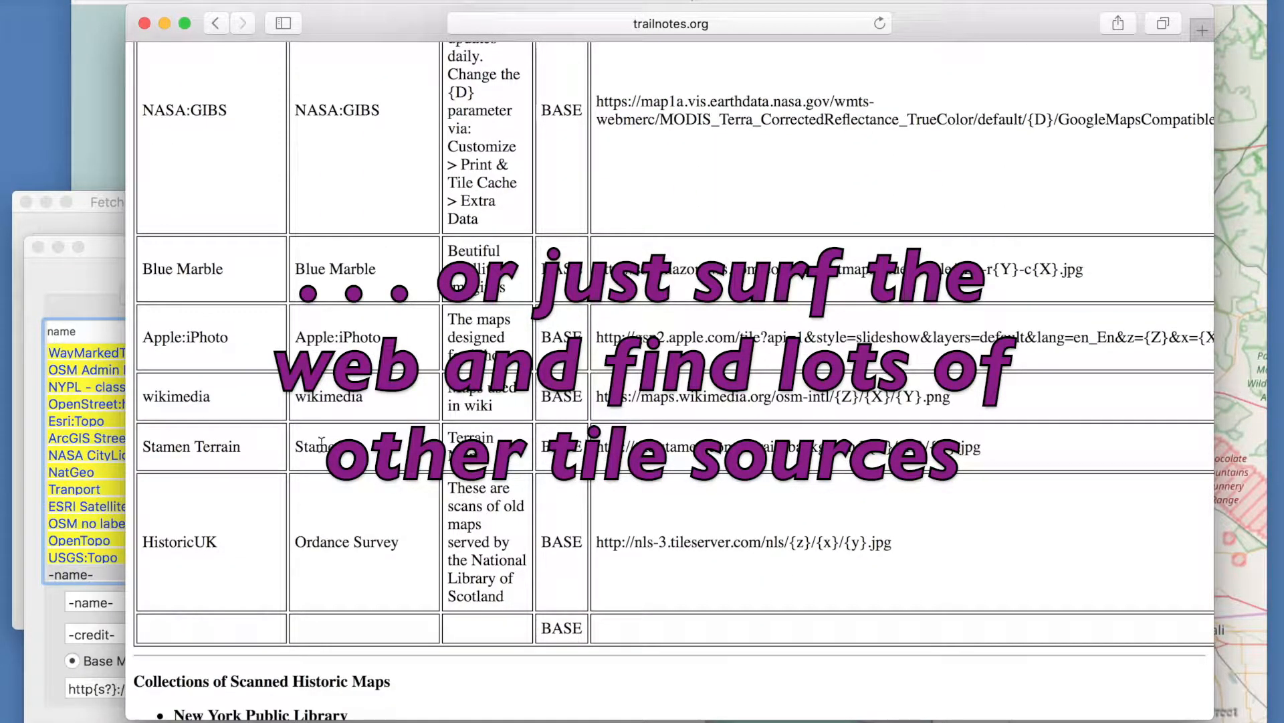
left_click(242, 447)
left_click_drag(241, 447, 138, 443)
key("super+c")
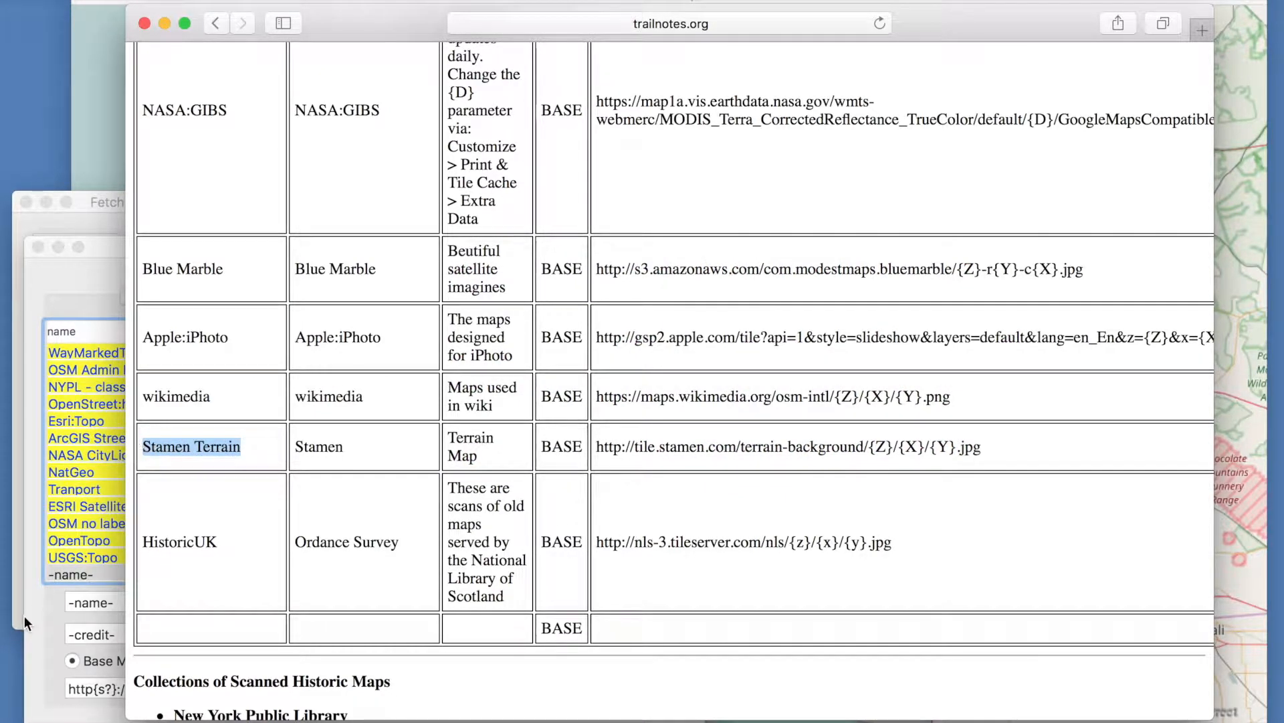
left_click(24, 619)
triple_click(111, 605)
key("BackSpace")
key("super+v")
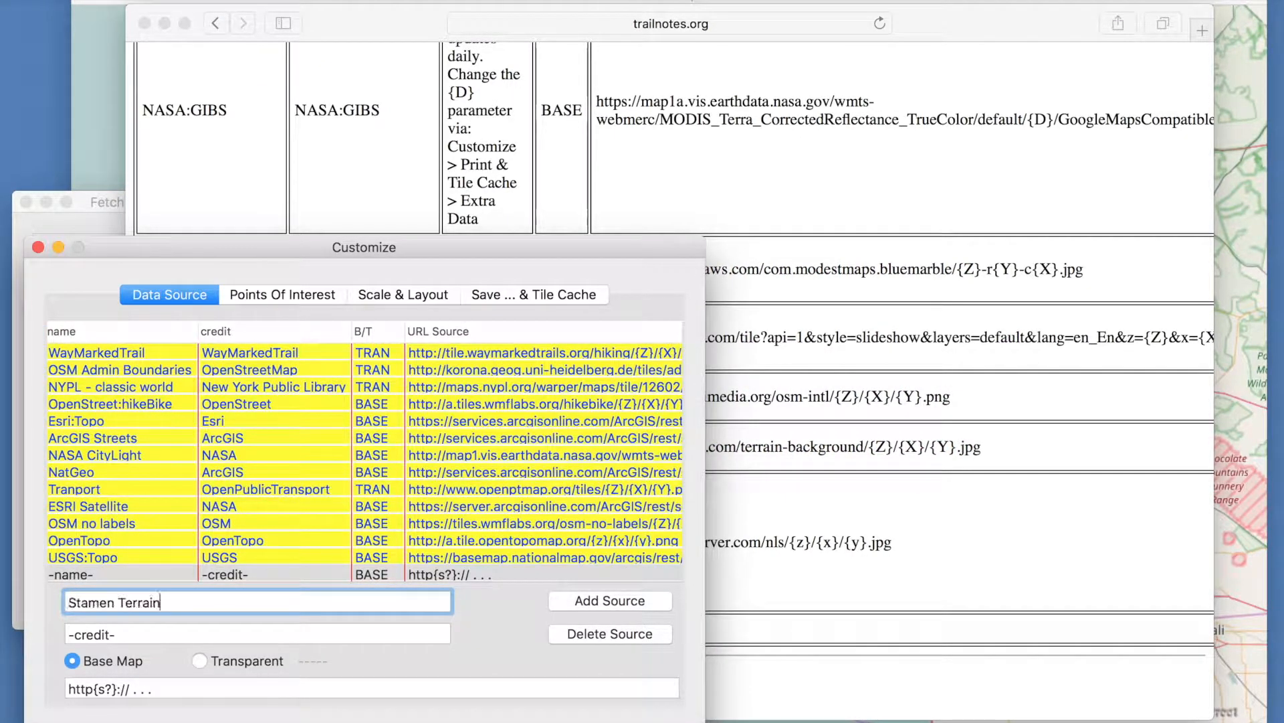
key("Return")
- Set the new source's credit to Stamen
left_click(396, 23)
left_click_drag(352, 443, 291, 447)
left_click(45, 605)
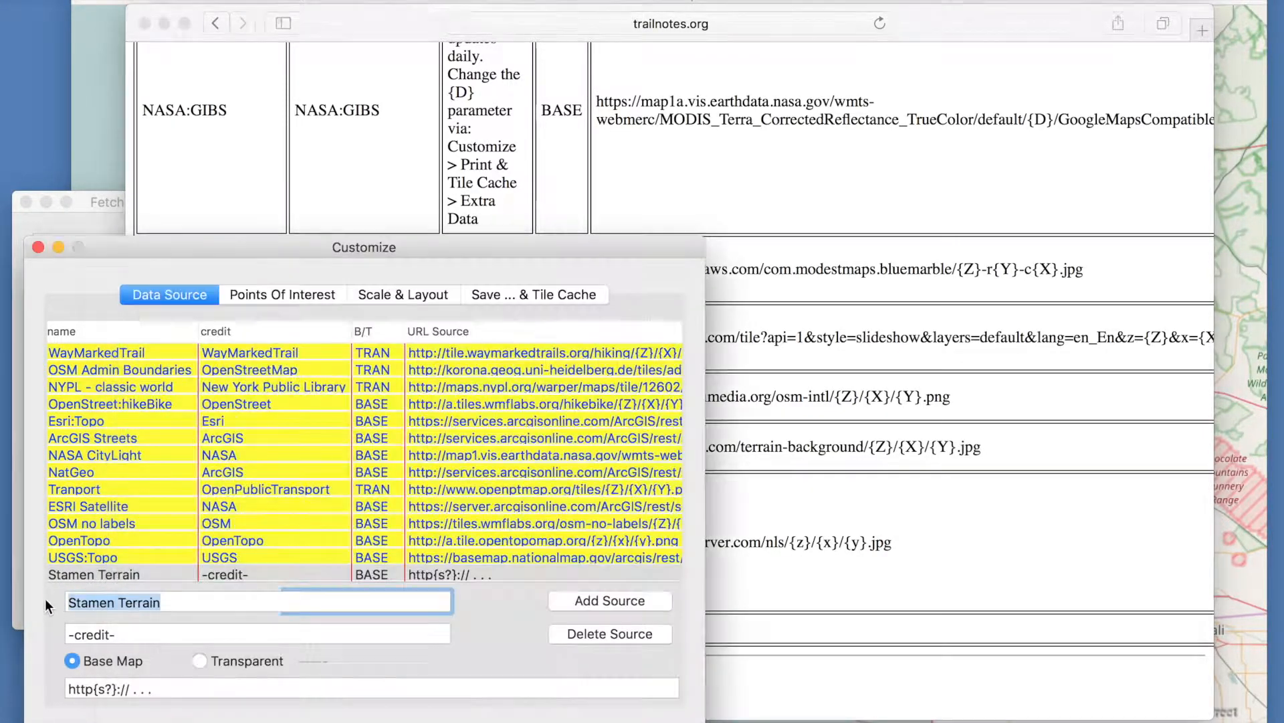
triple_click(79, 635)
type("Stamen")
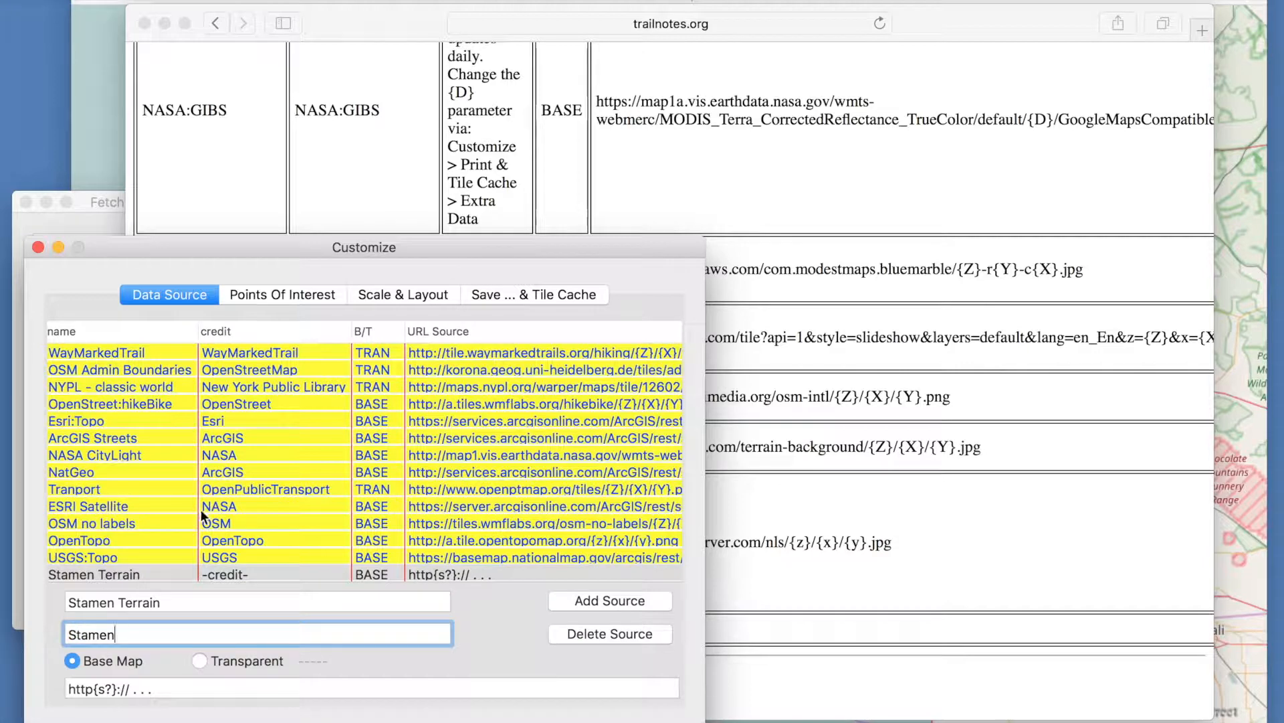
- Copy the Stamen Terrain URL from the tile server list and paste it as the new source's URL
left_click(850, 619)
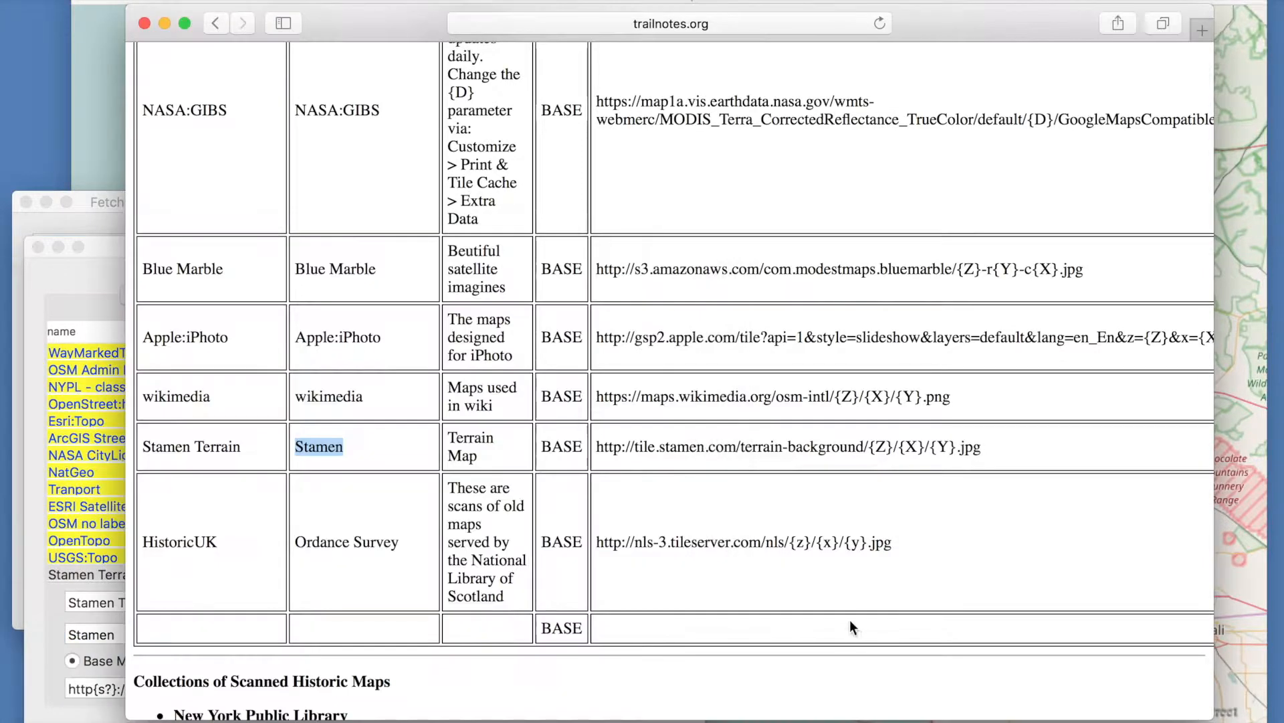
left_click_drag(998, 448, 597, 436)
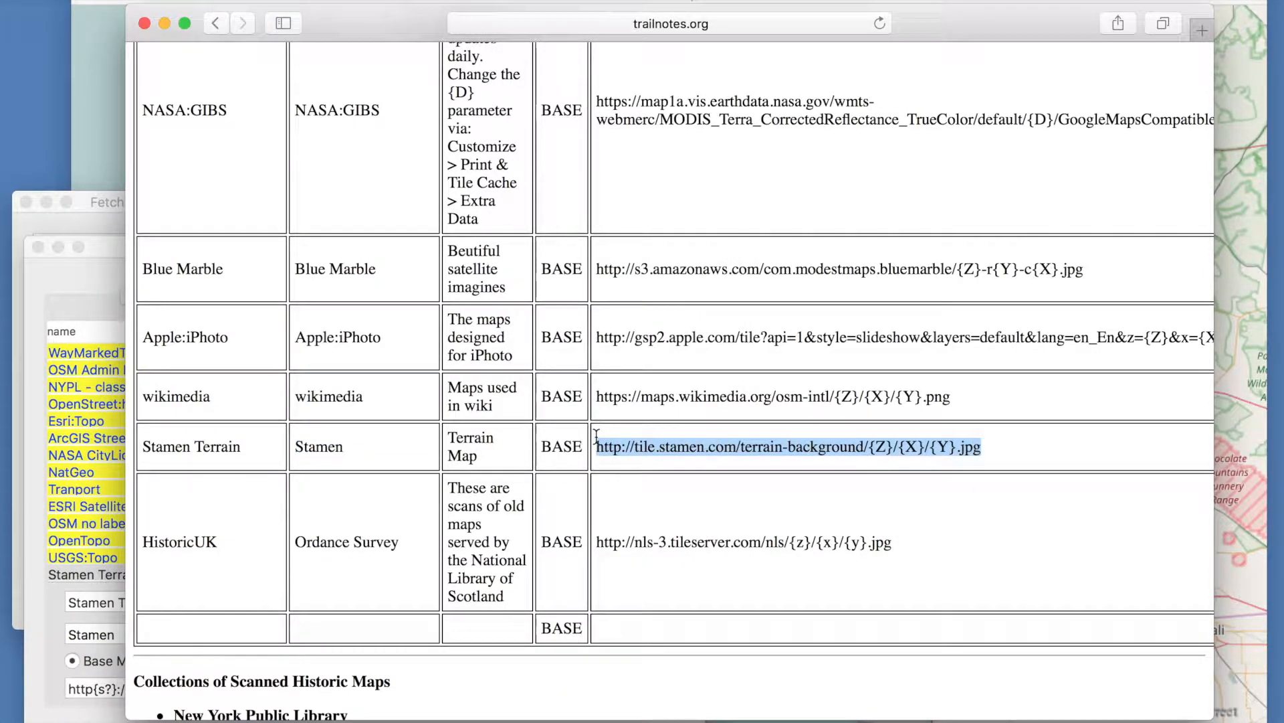
key("super+c")
left_click(48, 608)
triple_click(187, 688)
key("super+v")
key("Return")
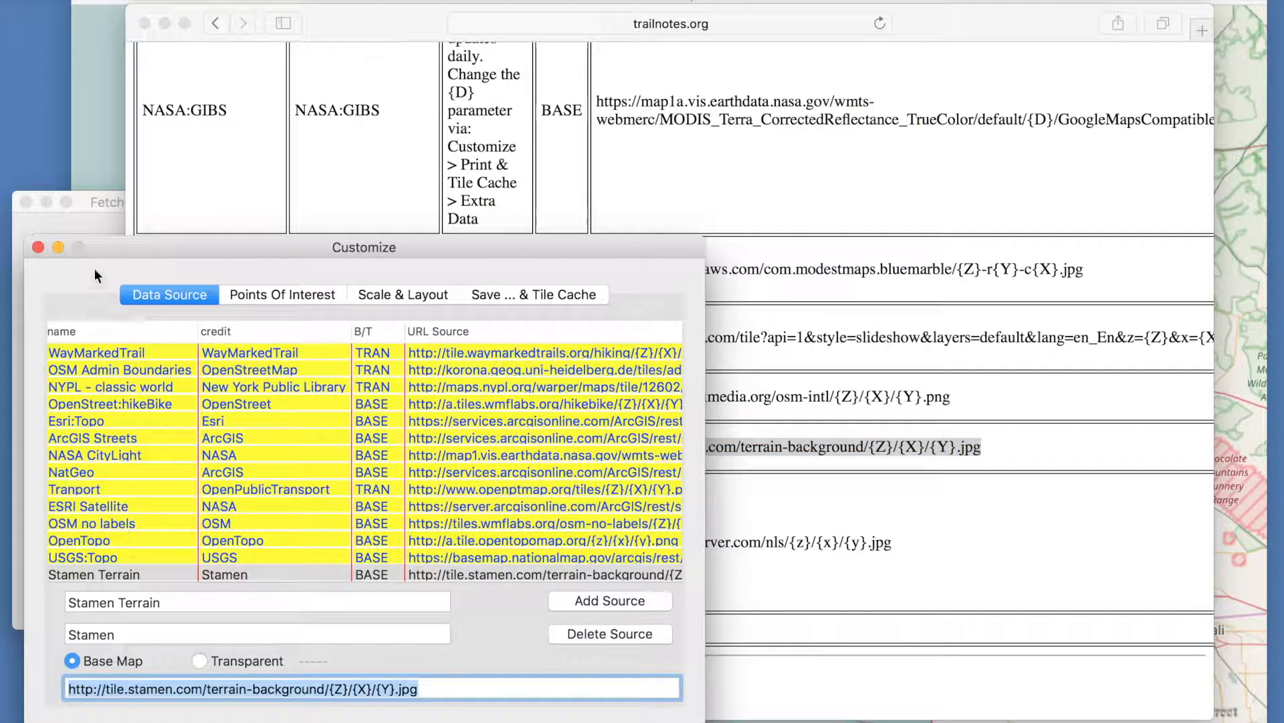
- Switch the base map to the new Stamen Terrain source
left_click(114, 135)
left_click(51, 215)
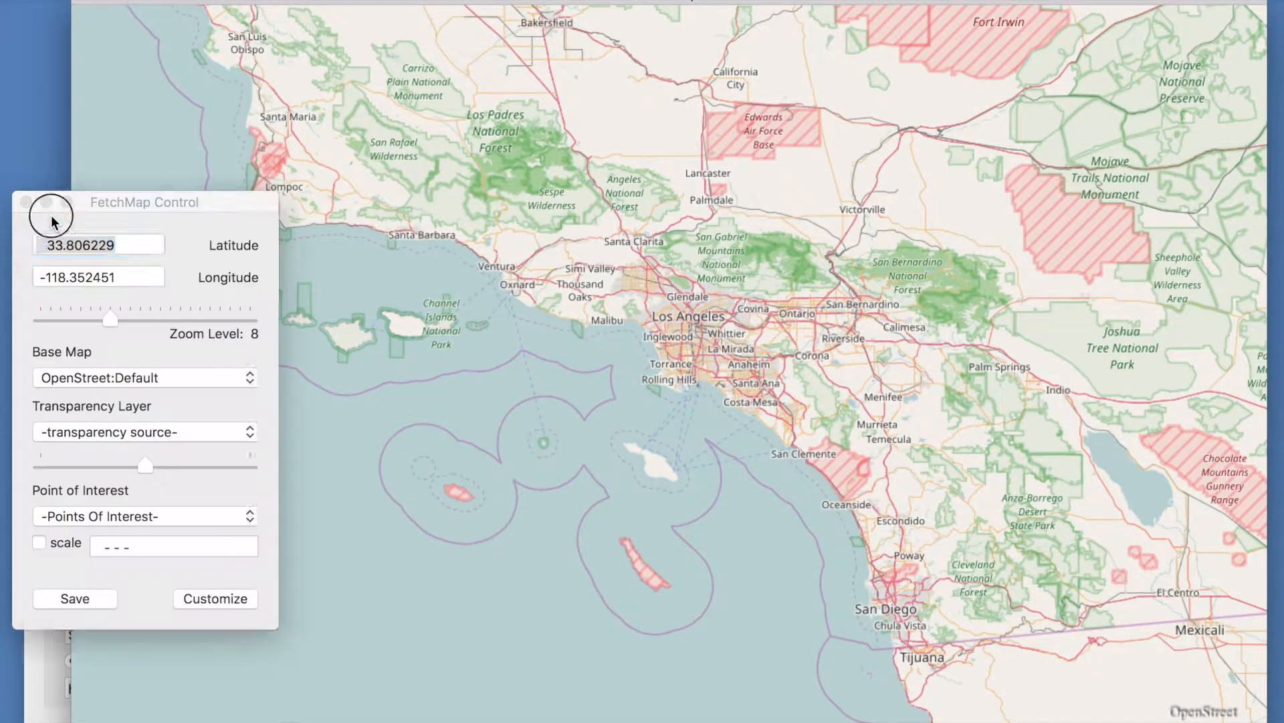
left_click(99, 377)
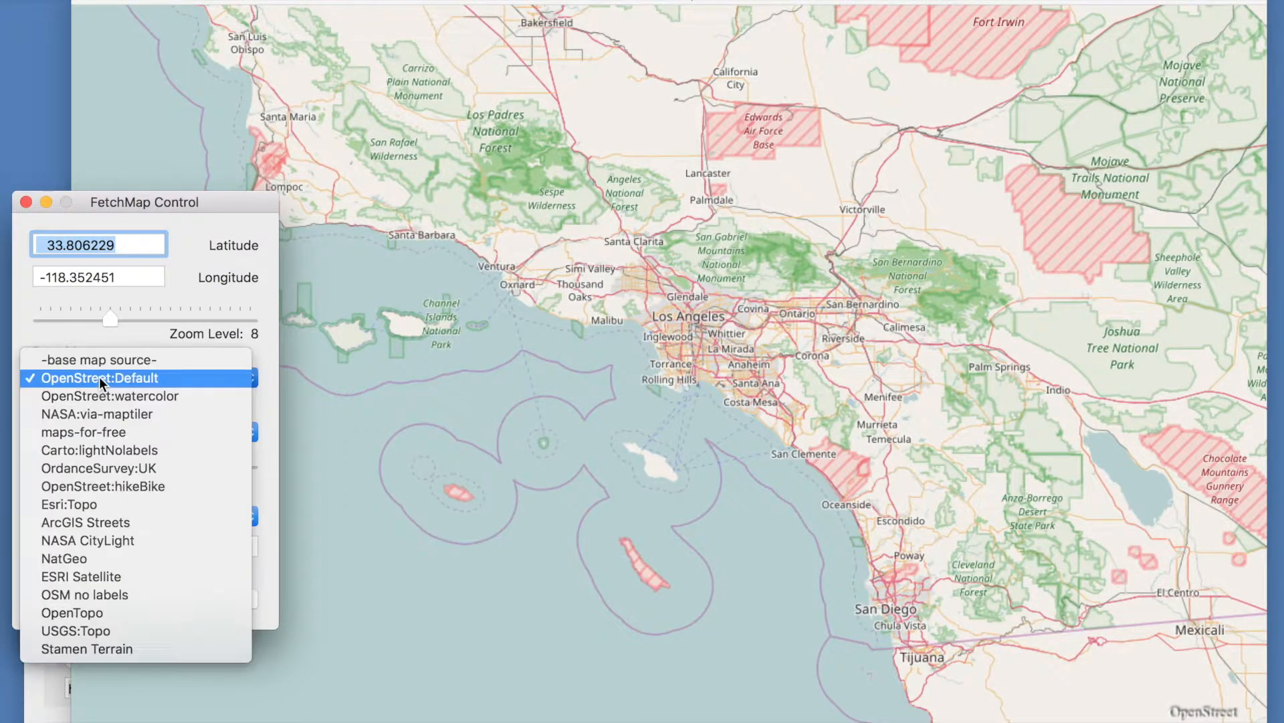
left_click(115, 649)
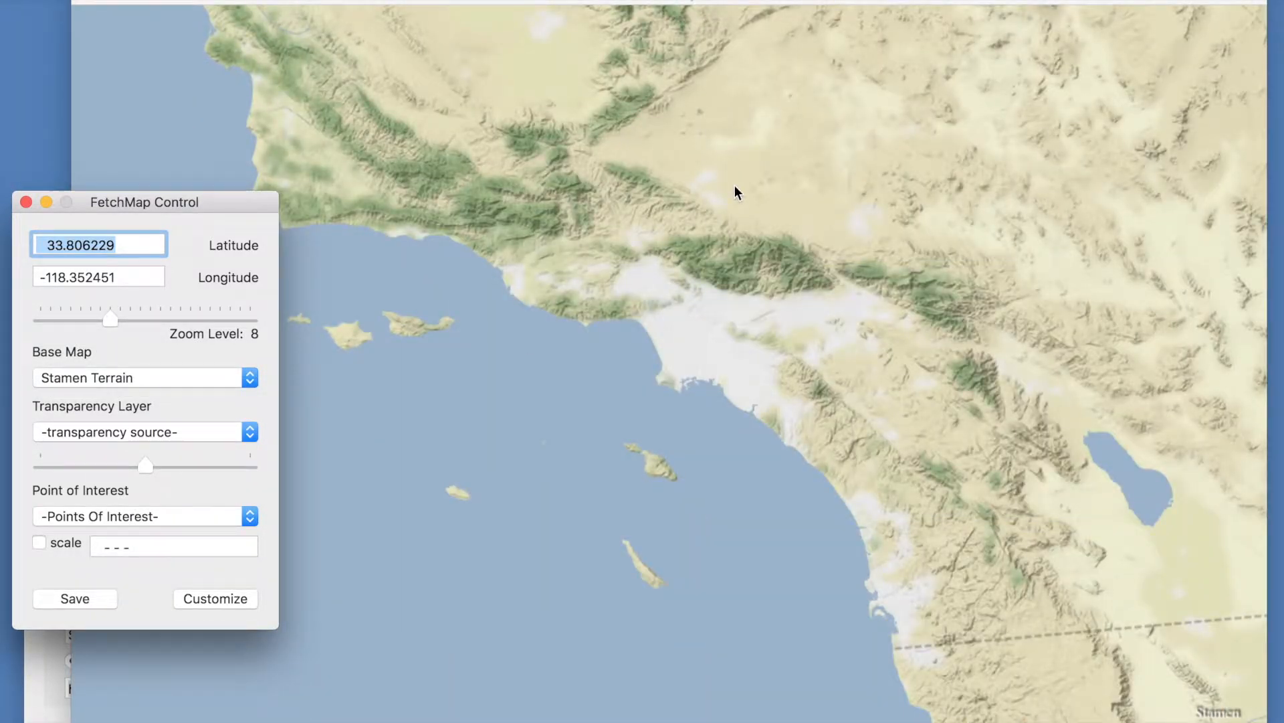
- Pan the Stamen Terrain map to view the southern California coast
left_click_drag(734, 186, 732, 392)
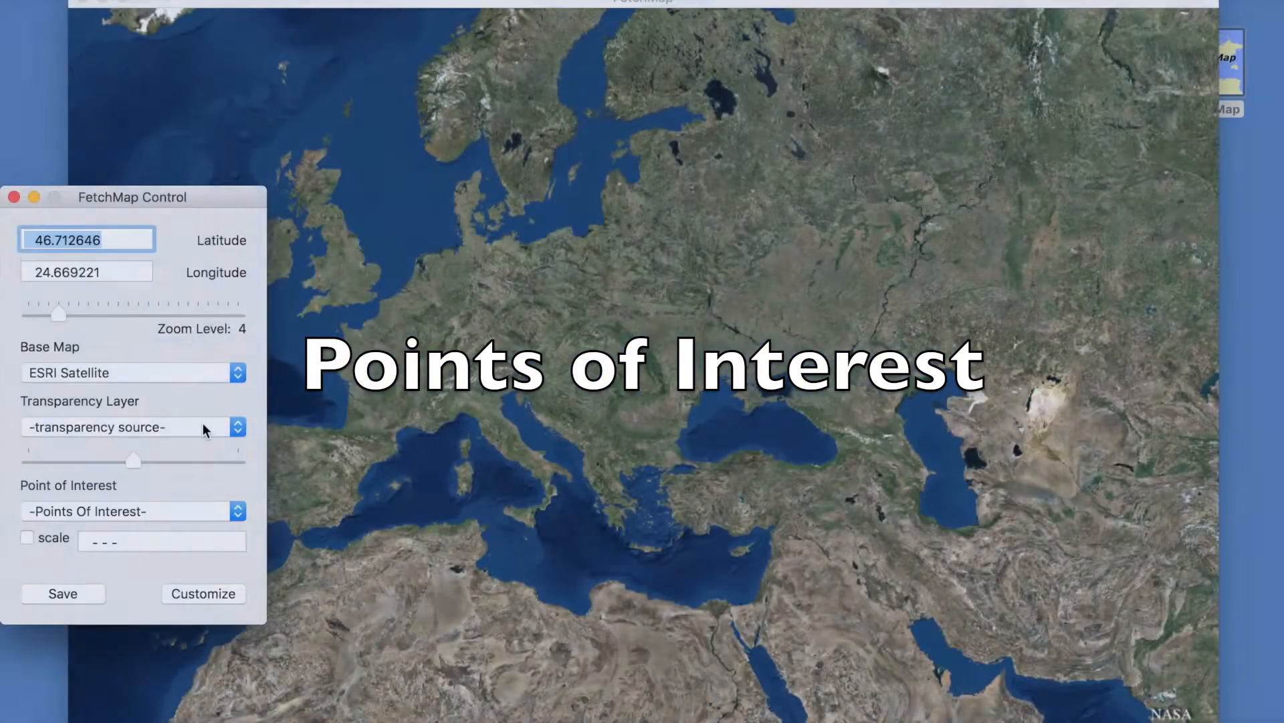
- Jump to the Trafalgar Sq., London, England, UK point of interest and zoom in to level 16
left_click(170, 508)
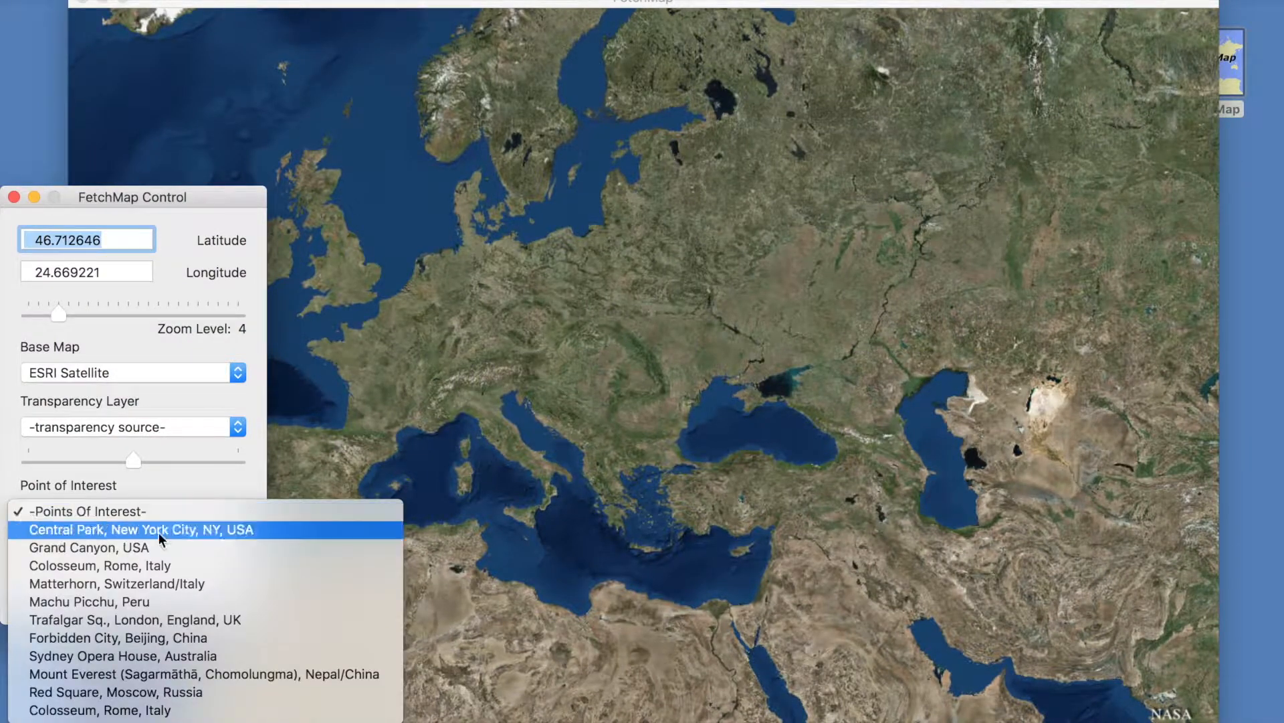
left_click(159, 614)
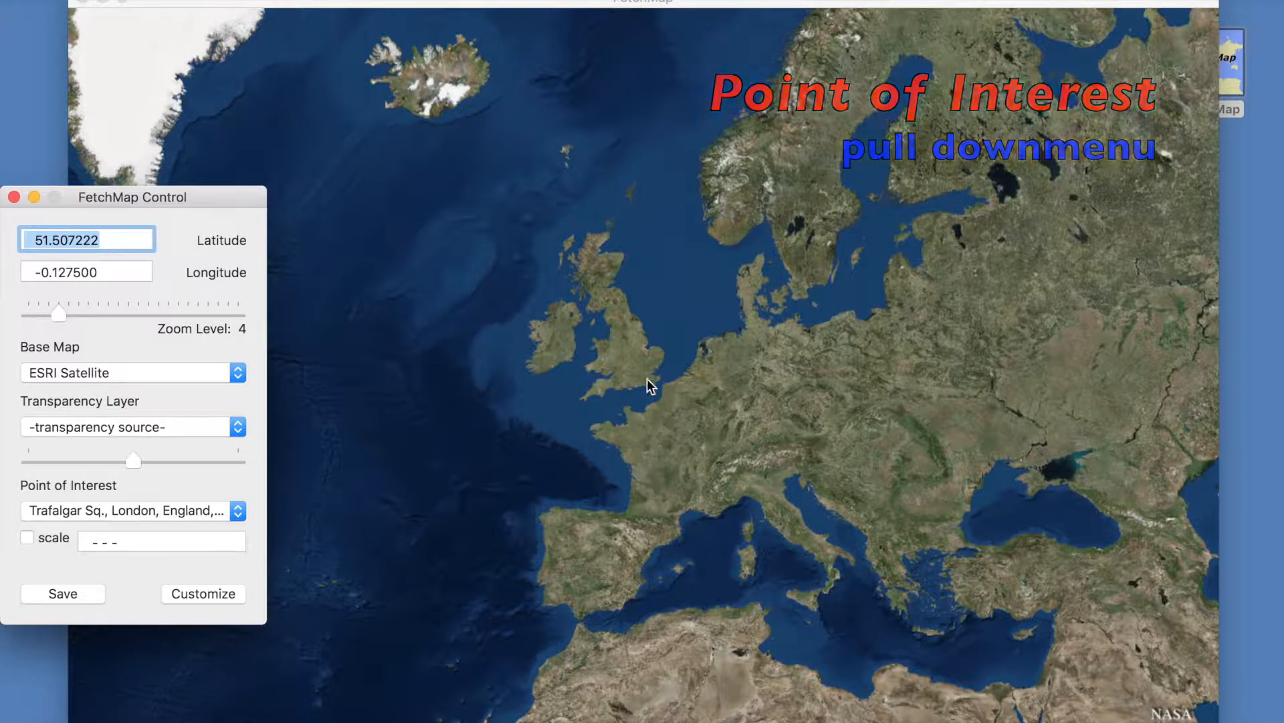
left_click_drag(59, 314, 120, 314)
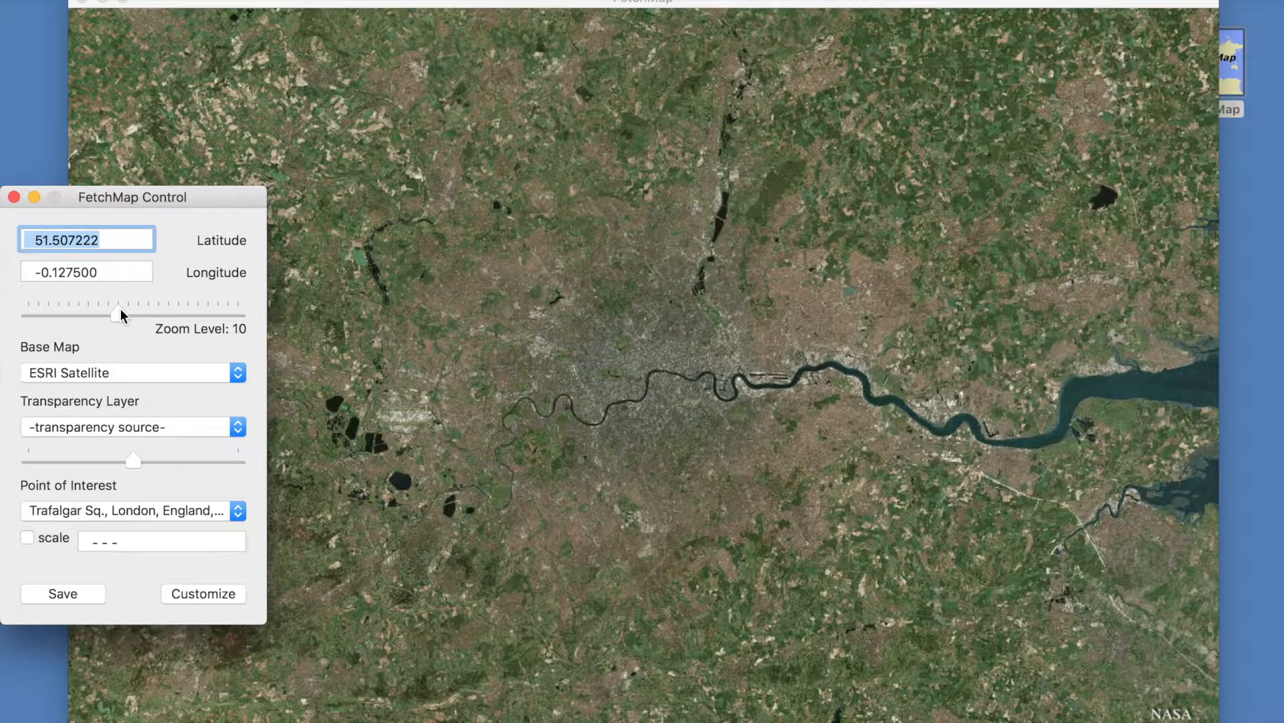
left_click_drag(120, 313, 175, 306)
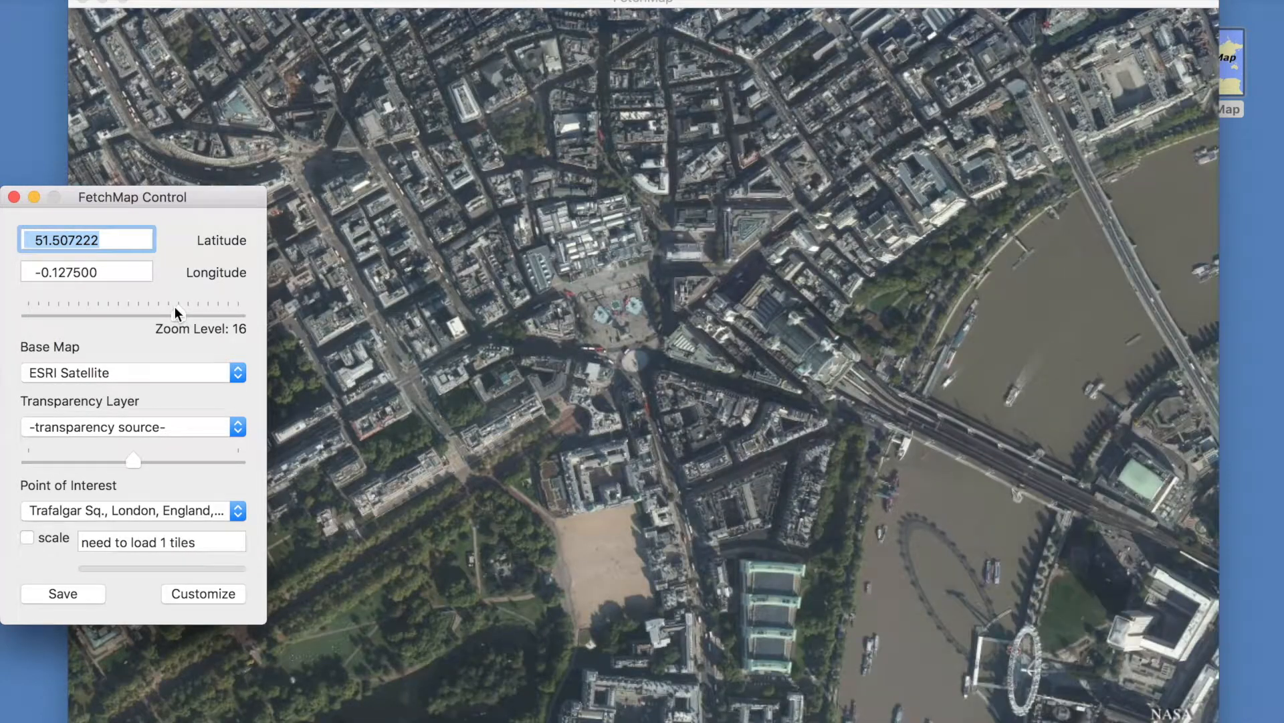
- Switch the base map to OrdanceSurvey:UK
left_click(159, 372)
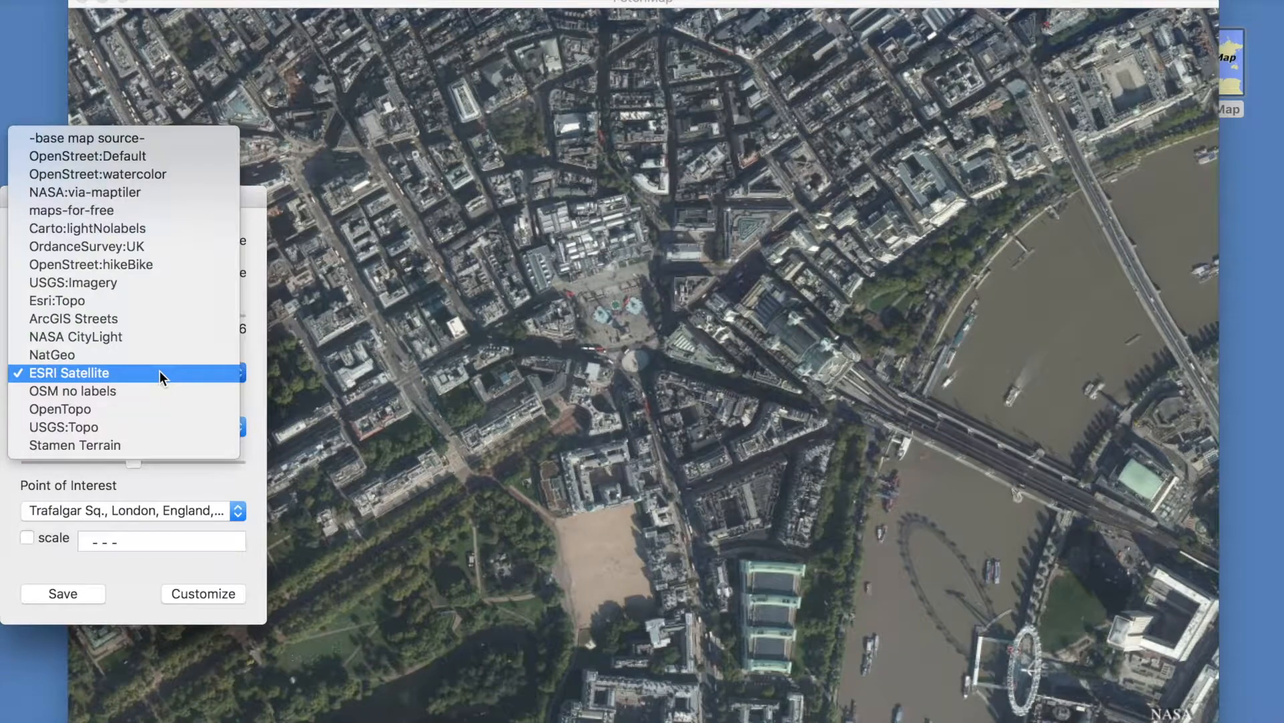
left_click(147, 252)
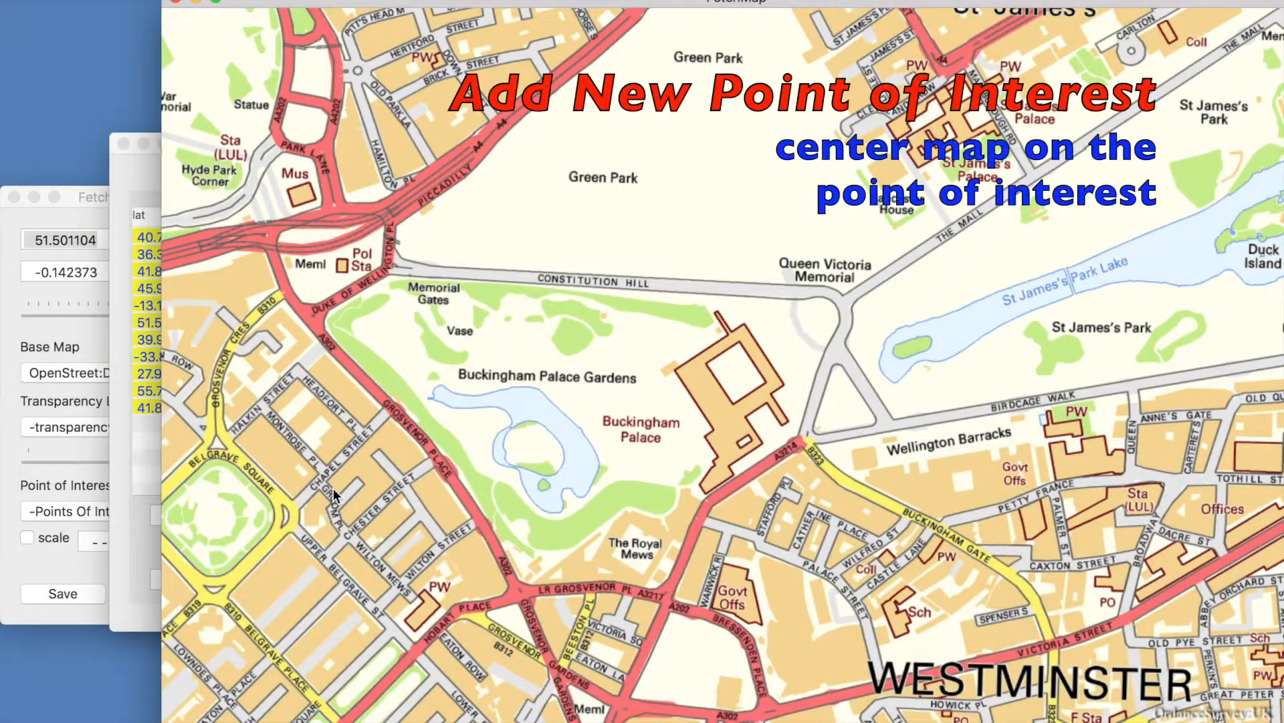
- Add the map's center as a new point of interest and rename it Queen's Home
left_click(120, 476)
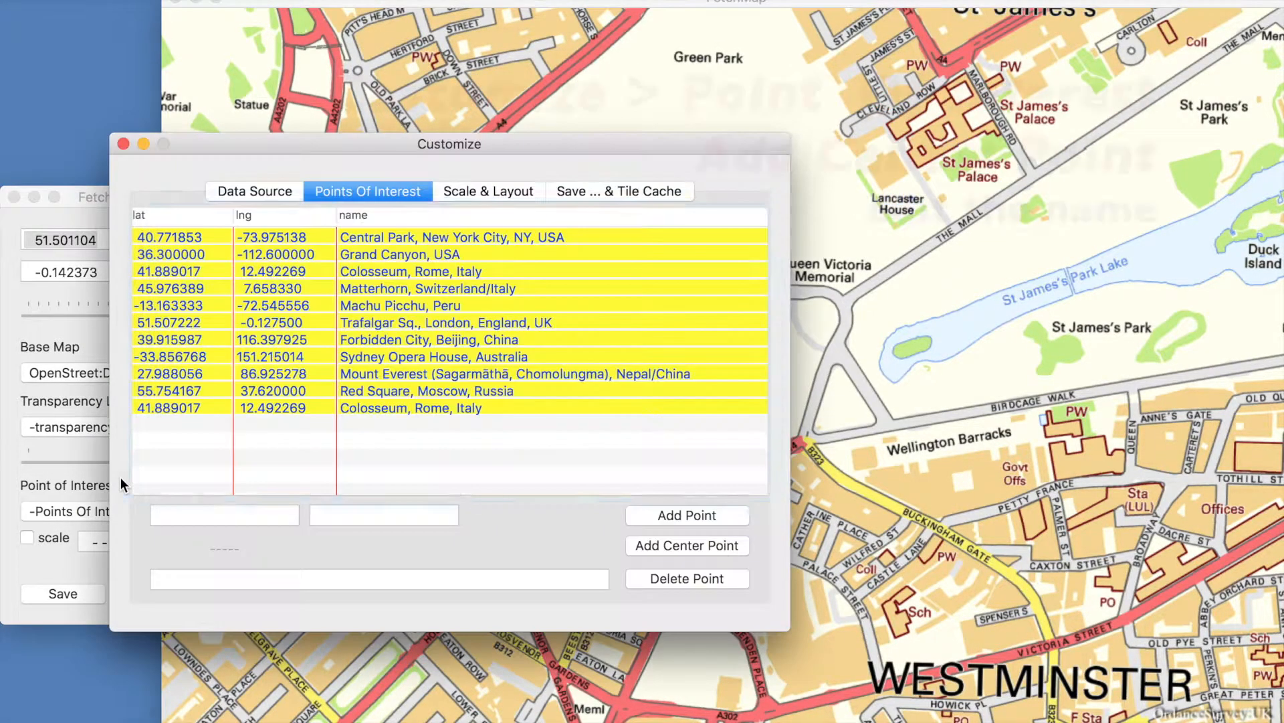
left_click(687, 545)
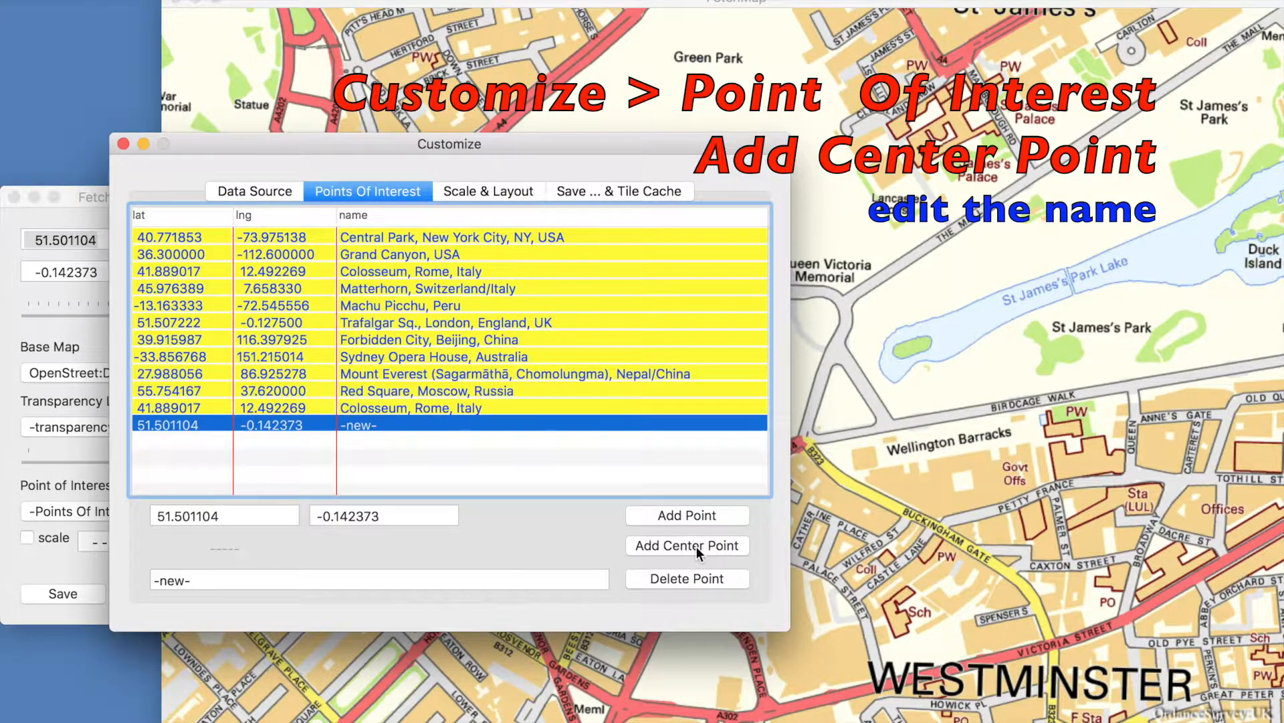
left_click(345, 577)
key("BackSpace")
key("BackSpace")
key("BackSpace")
key("BackSpace")
key("BackSpace")
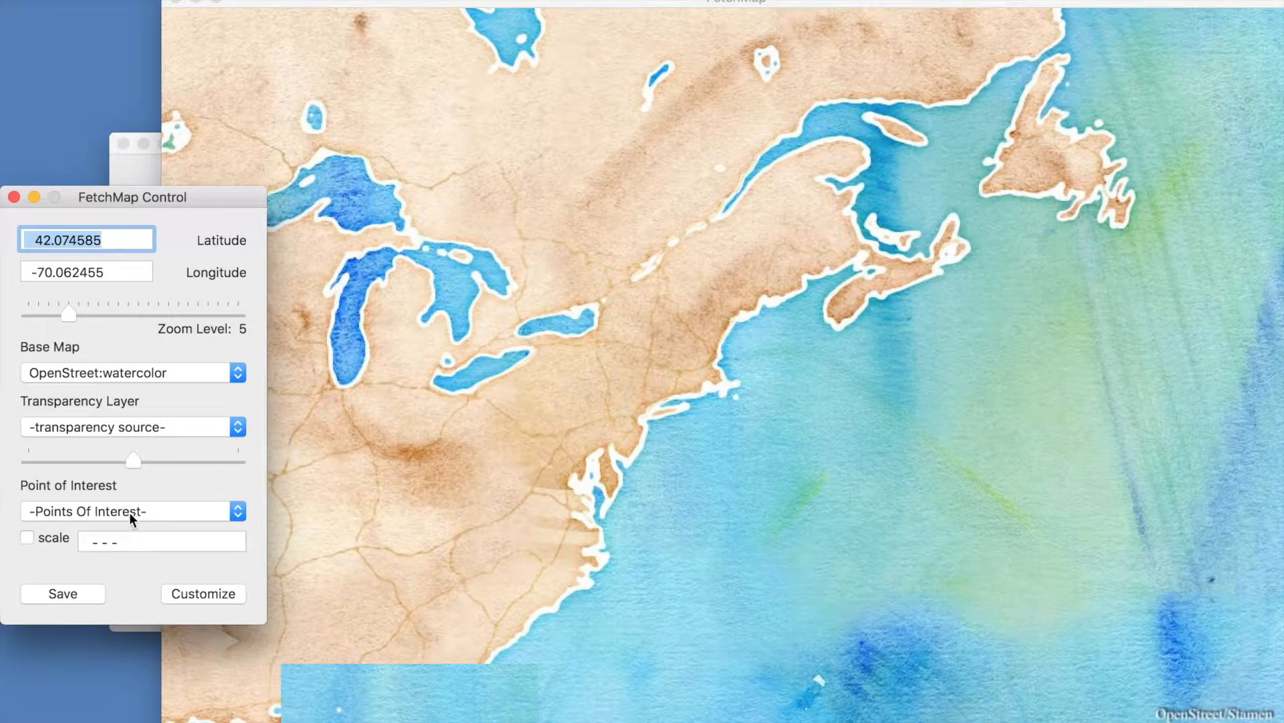
- Select the Queen's Home point of interest and zoom in on it
left_click(130, 511)
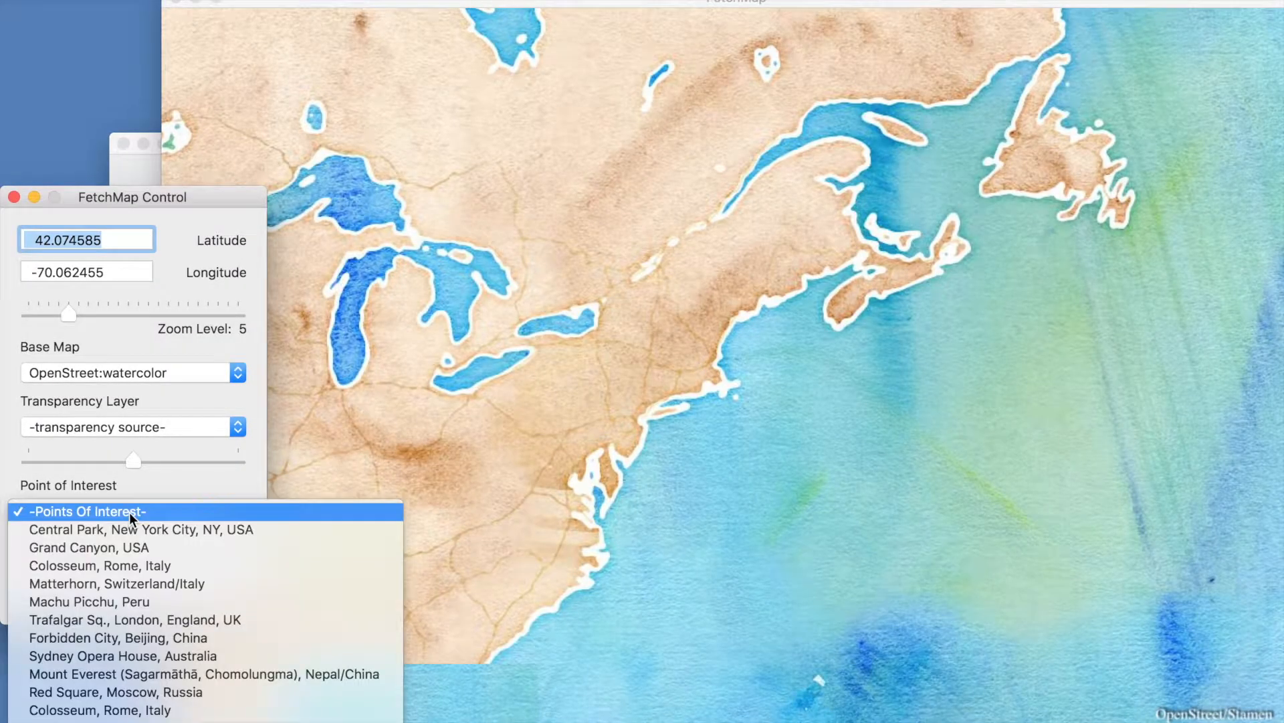
left_click(101, 710)
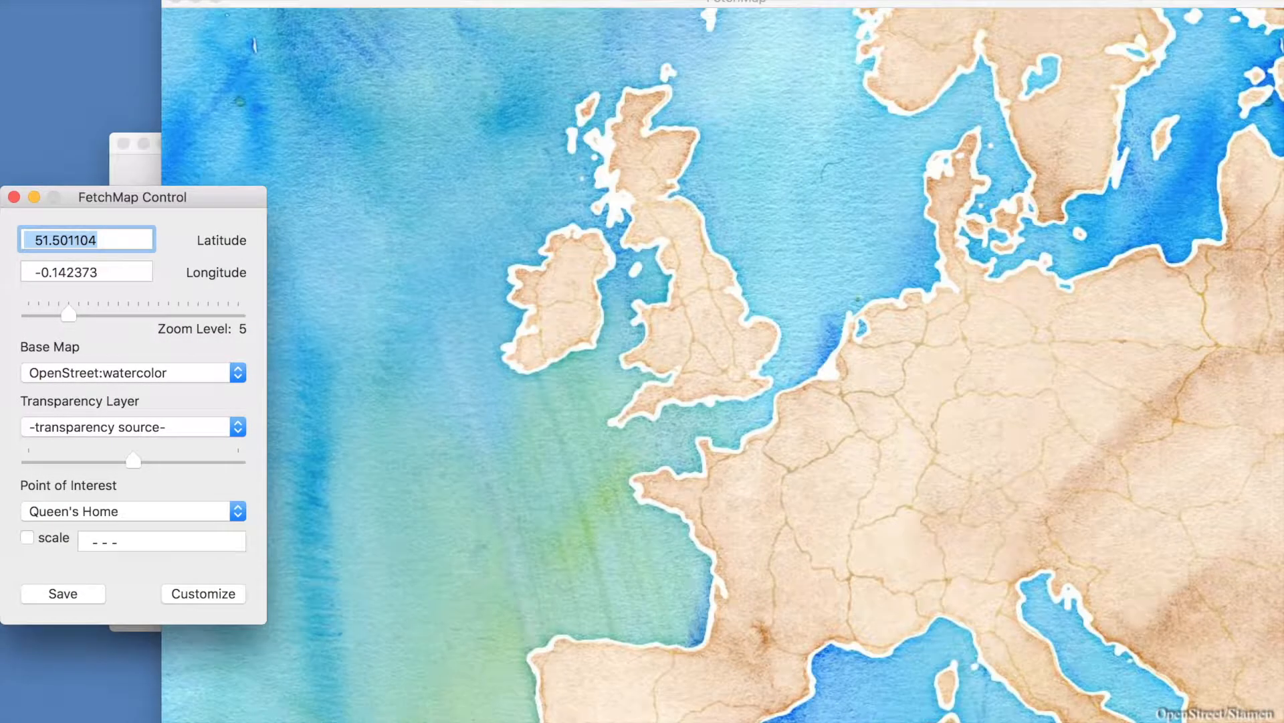
left_click_drag(68, 314, 186, 310)
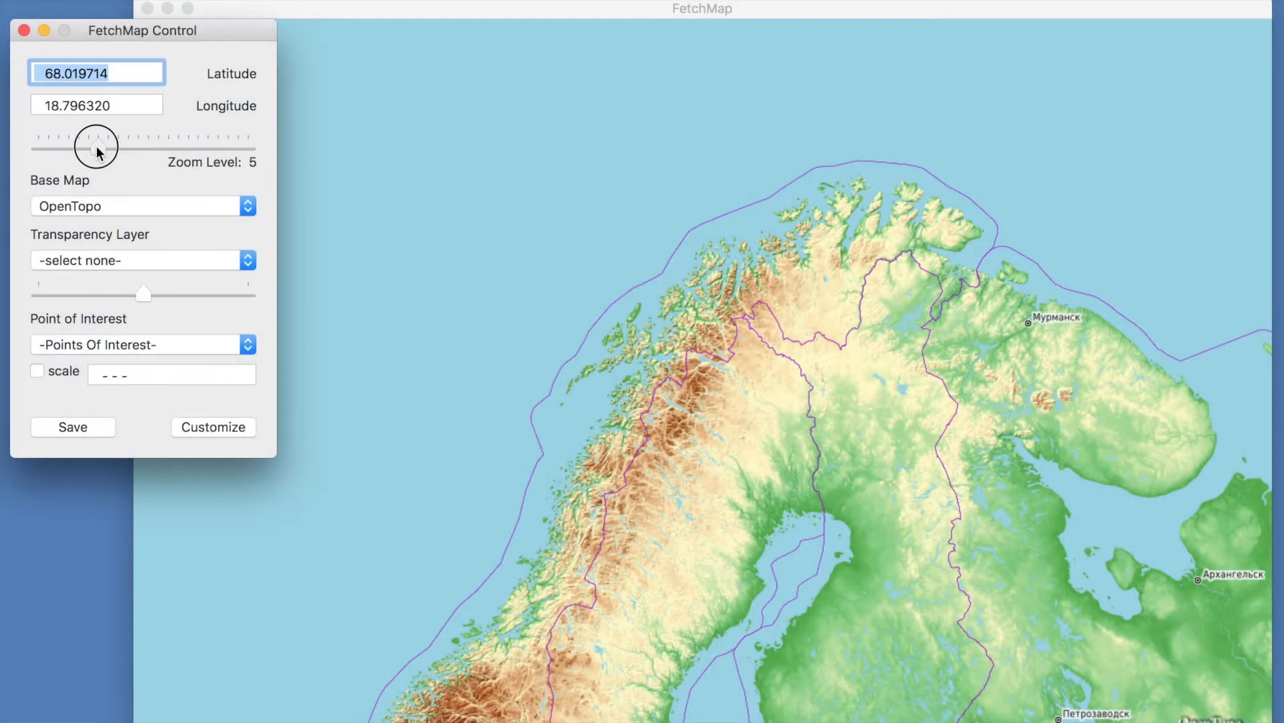
left_click_drag(97, 151, 118, 152)
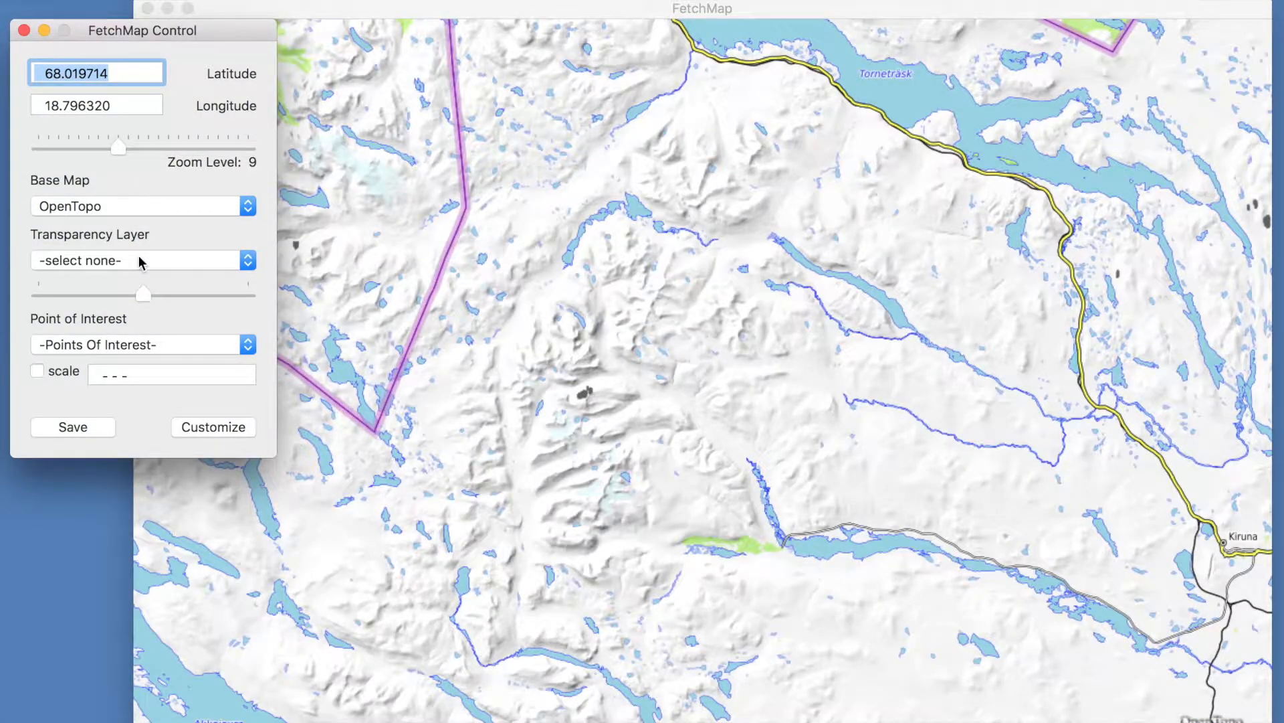
- Overlay the WayMarkedTrail transparency layer and turn on the scale
left_click(139, 255)
left_click(123, 298)
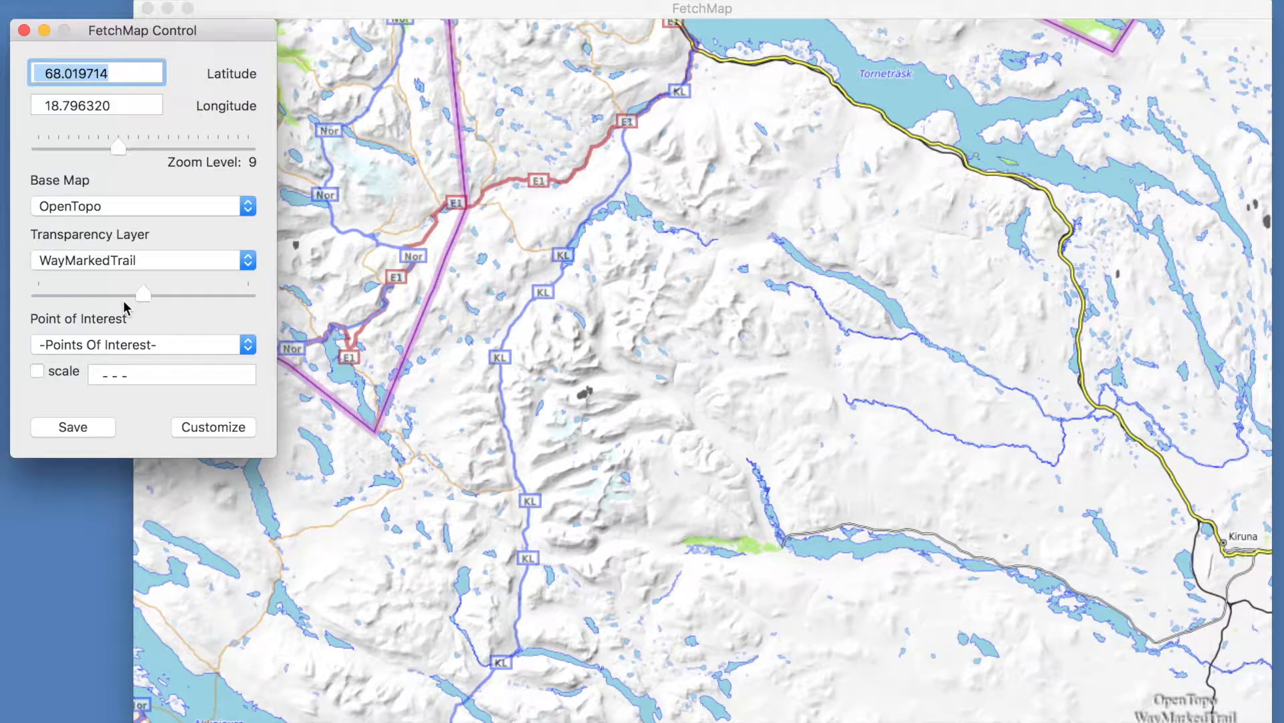
left_click(38, 376)
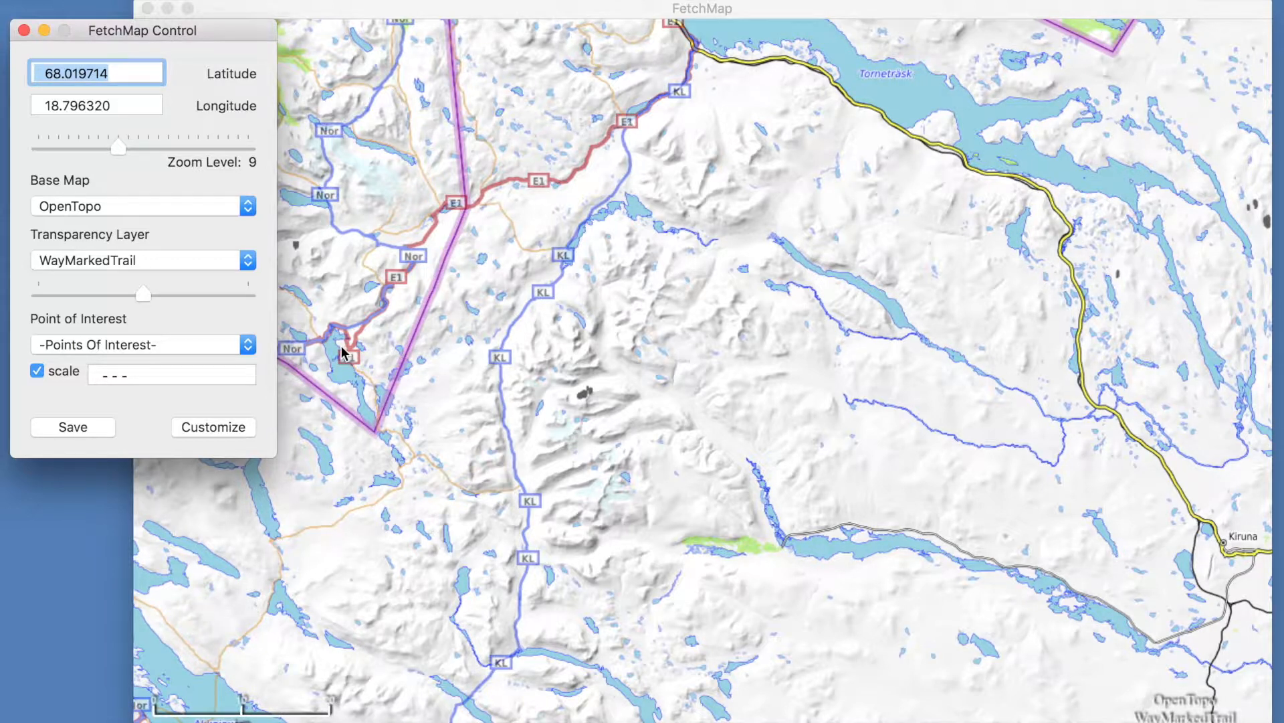
- Open the Customize scale and layout settings and set the scale units to Both
left_click(225, 426)
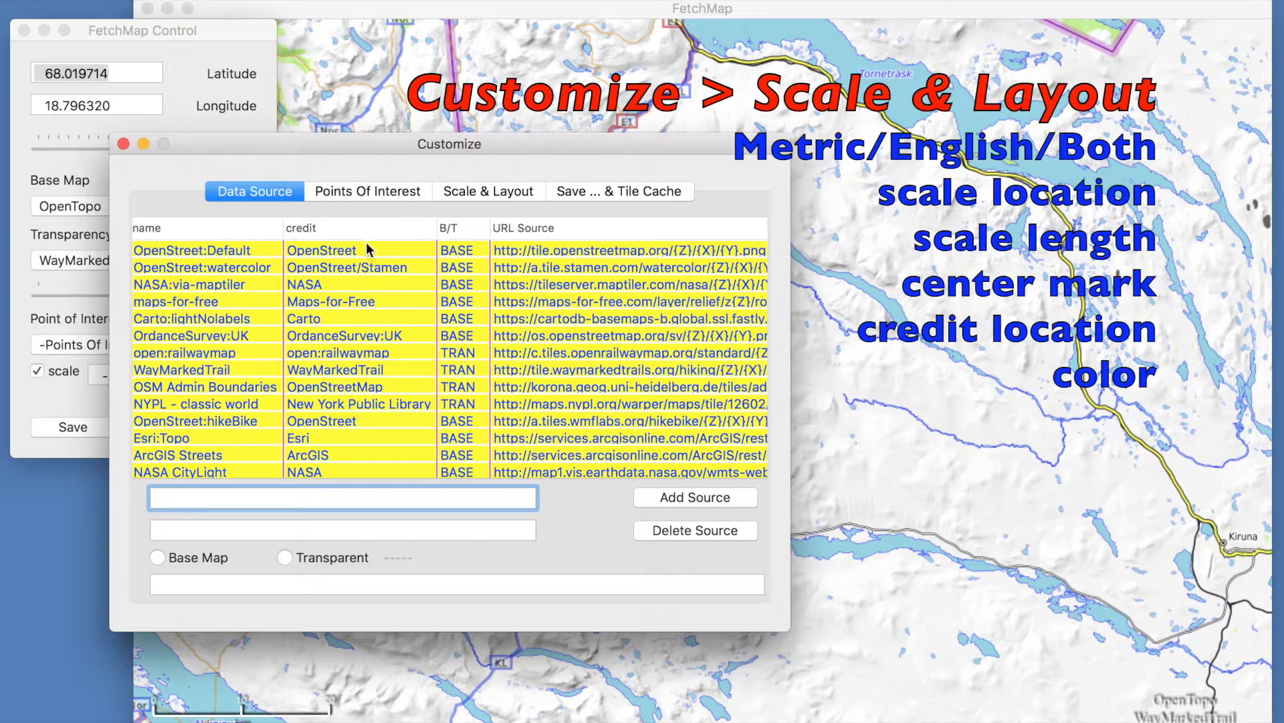
left_click(476, 192)
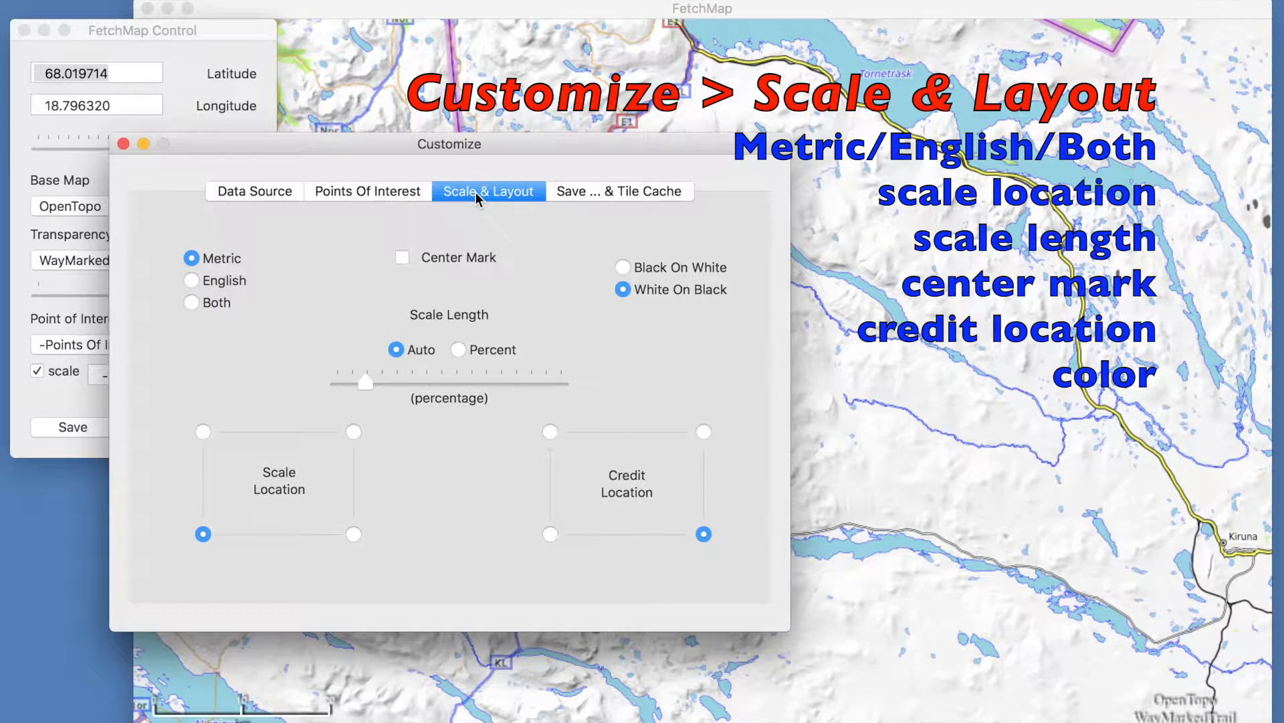
left_click_drag(489, 147, 421, 40)
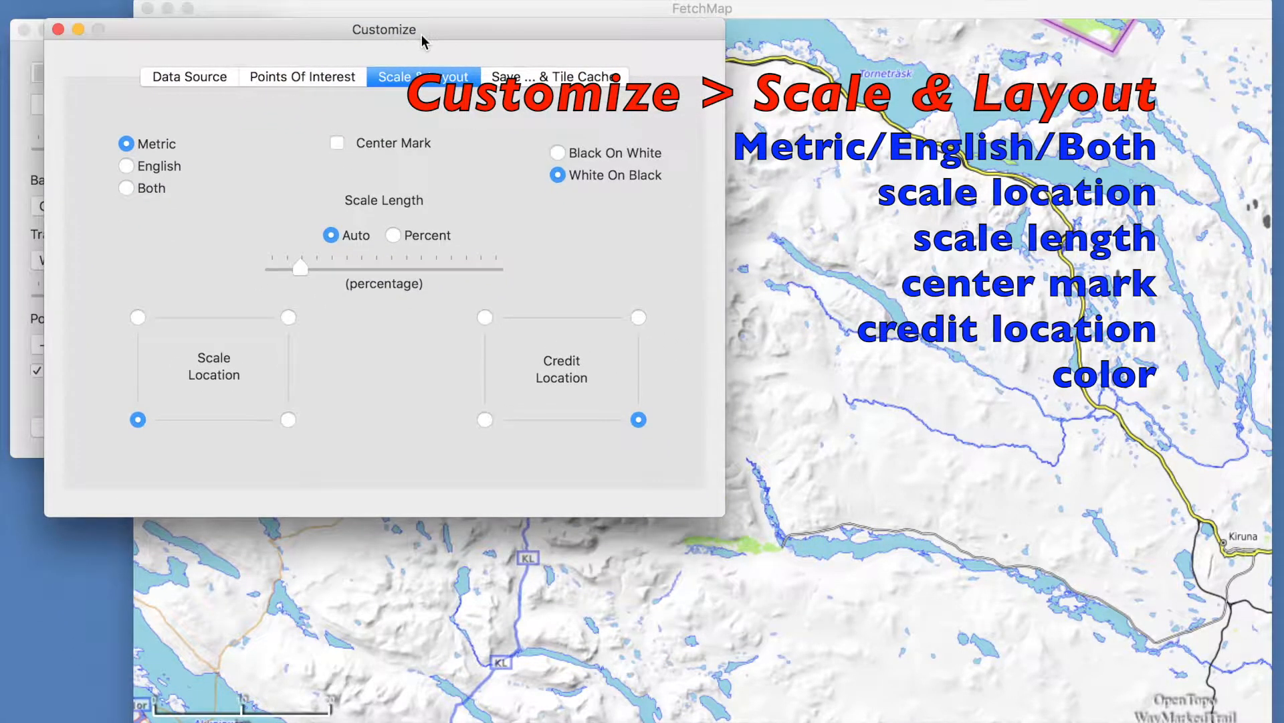
left_click(127, 167)
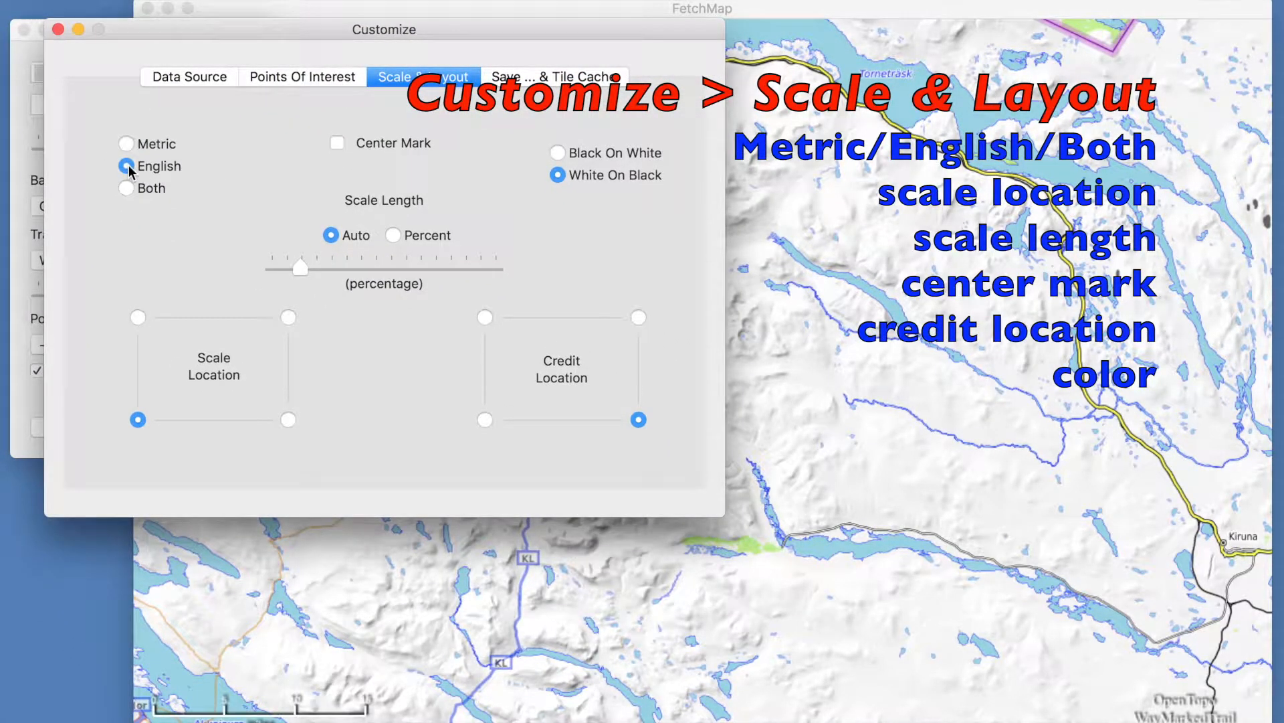
left_click(131, 193)
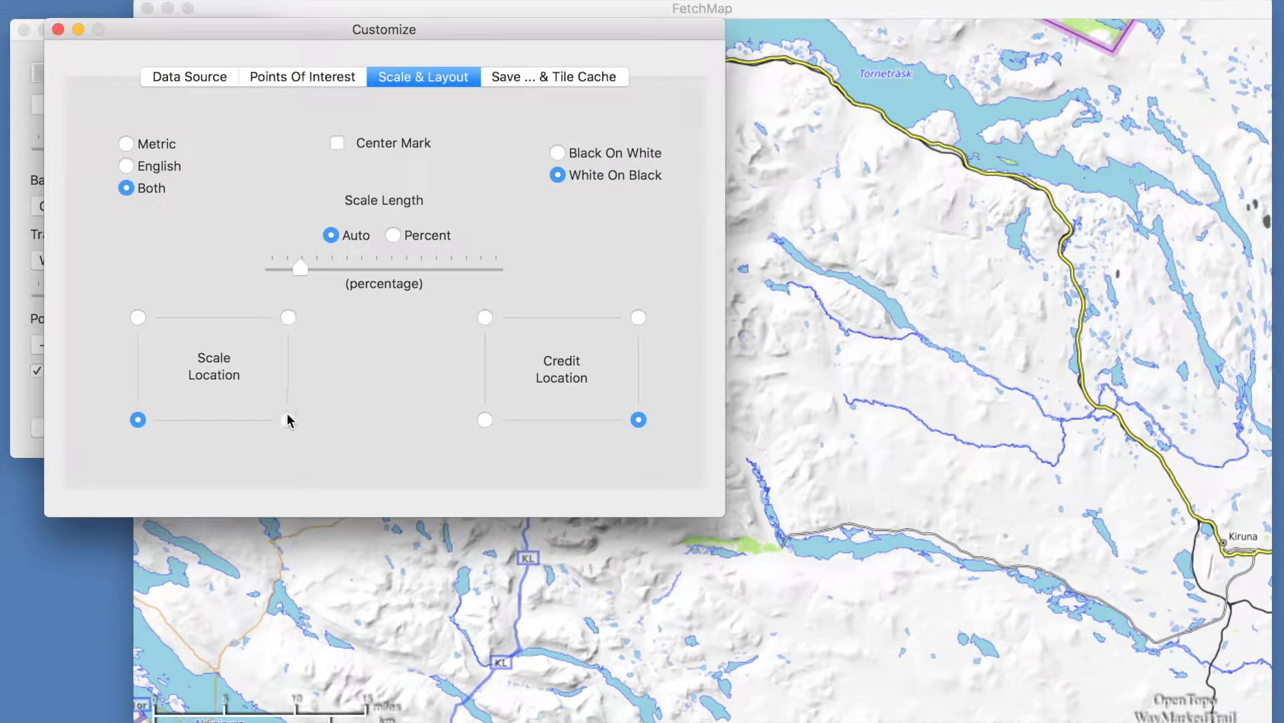
- Place the scale at the bottom-right corner and the credit at the bottom-left corner
left_click(288, 317)
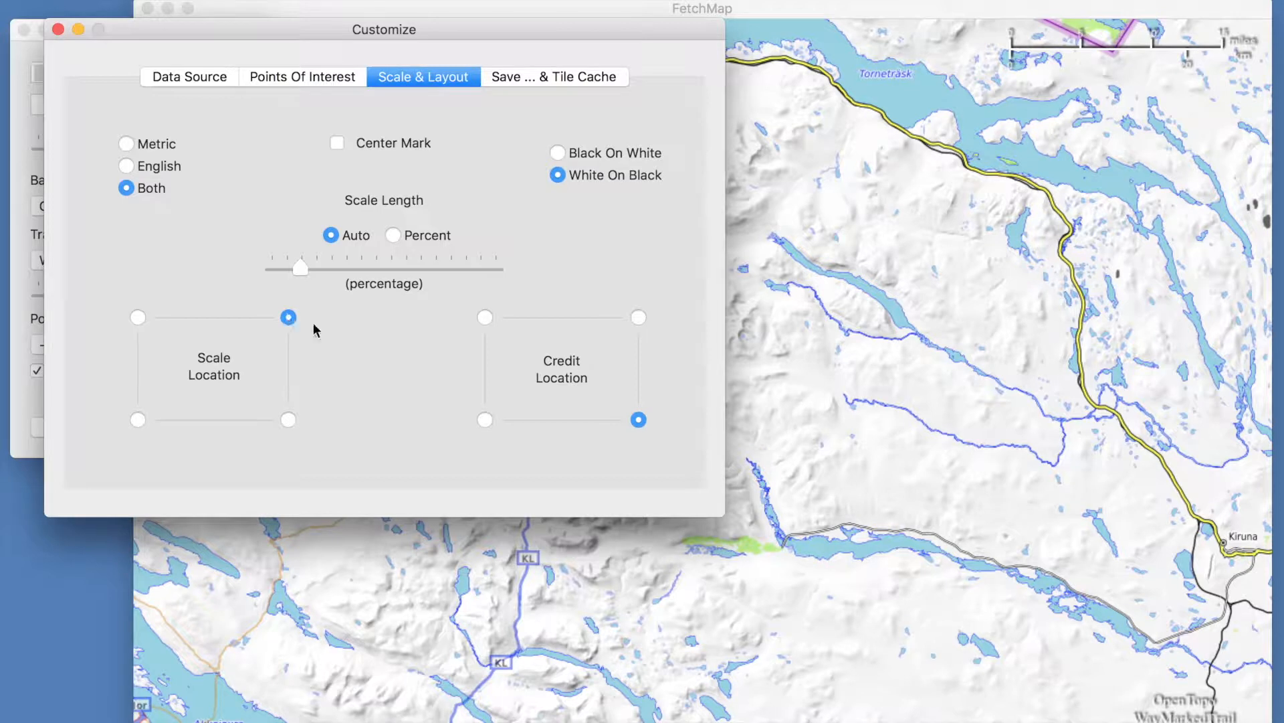
left_click(486, 421)
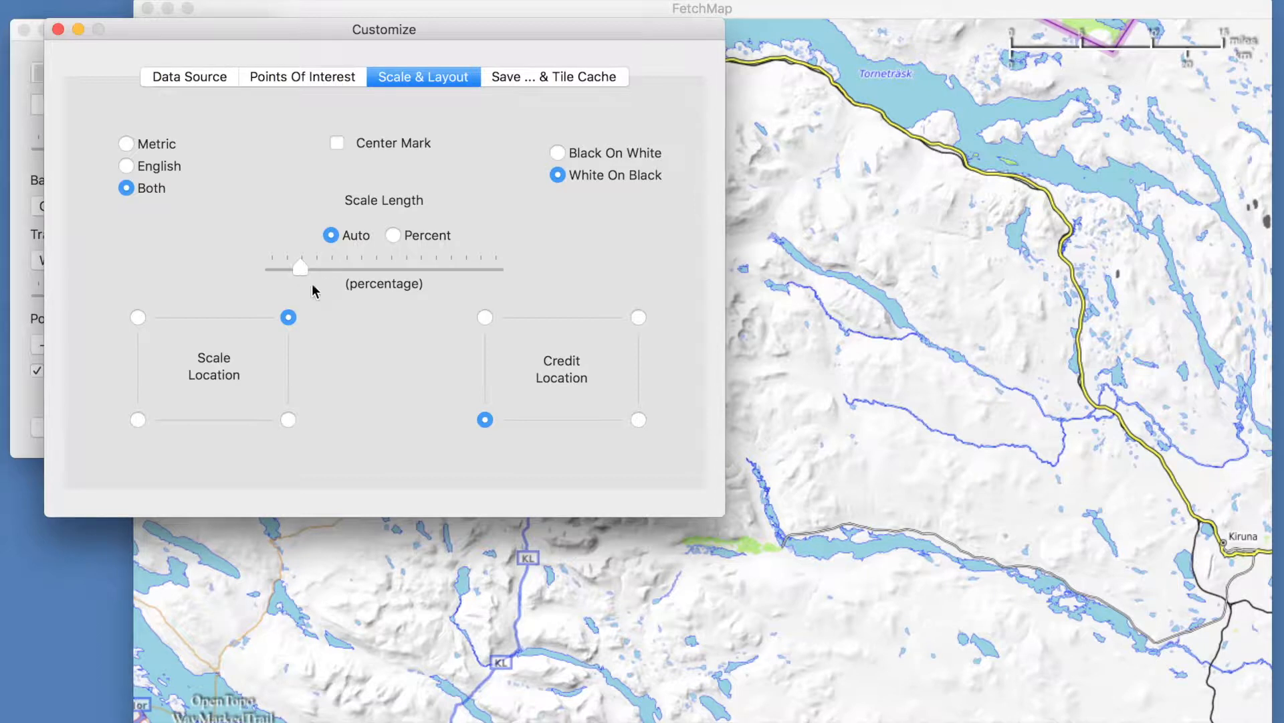
left_click(288, 419)
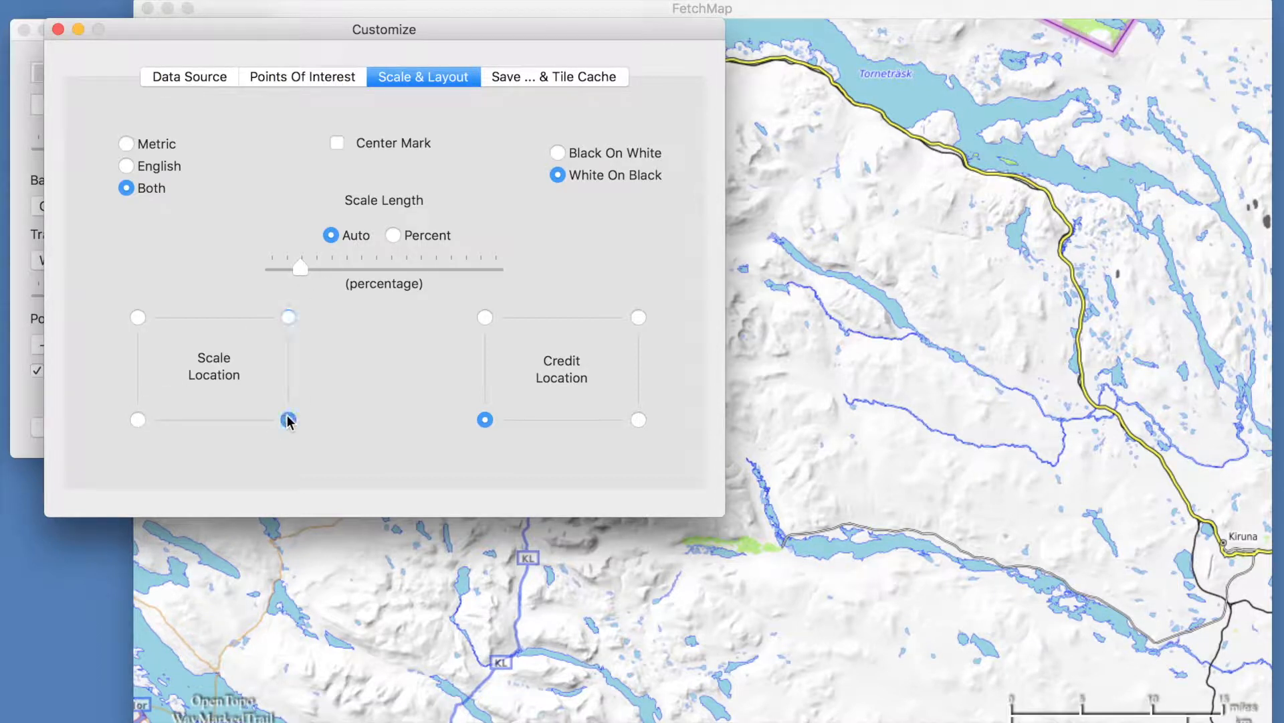
- Set the scale length to Percent, lengthen it, and choose Black On White colors
left_click_drag(301, 269, 333, 269)
left_click(393, 235)
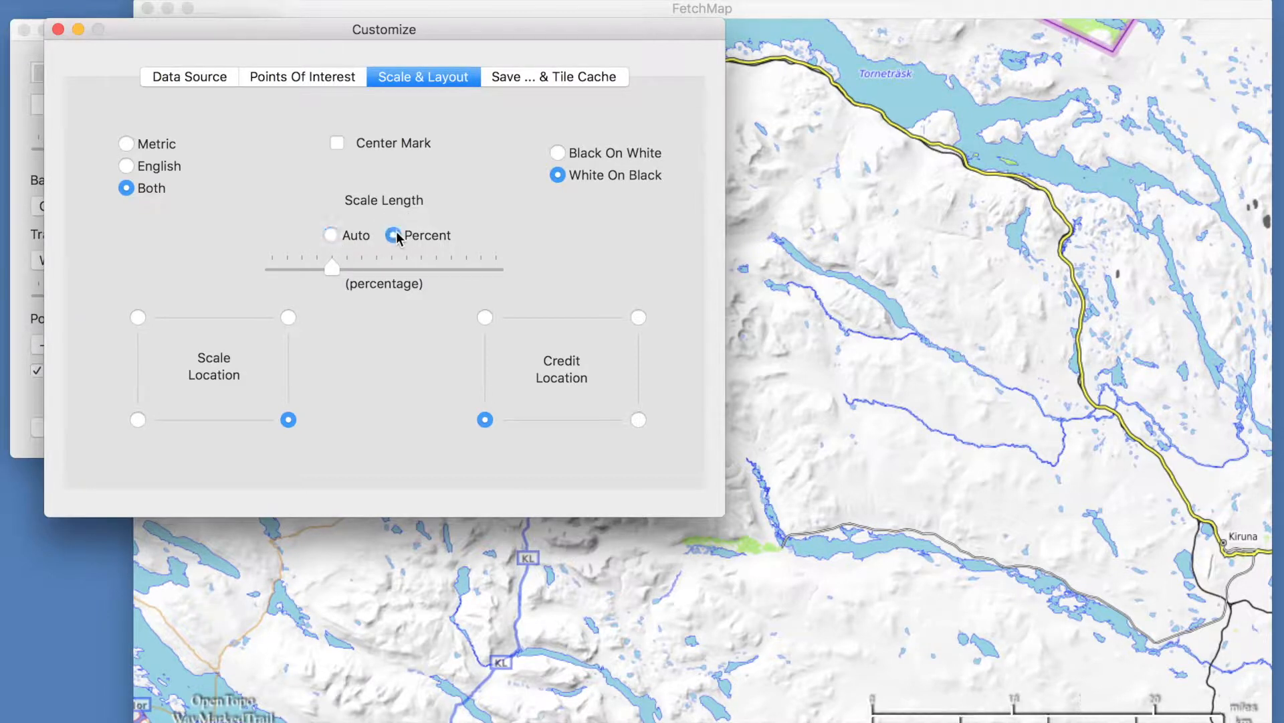
left_click_drag(334, 266, 386, 266)
left_click(558, 153)
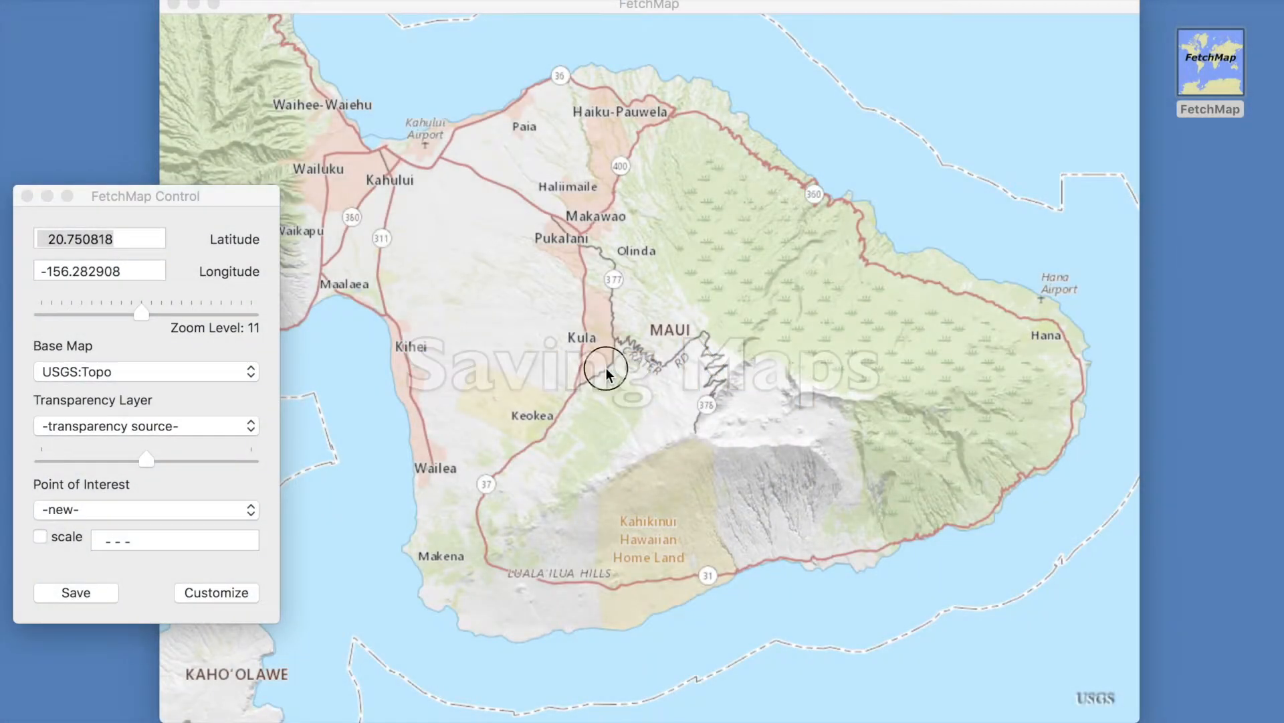
- Save the map image to the Desktop as FetchMap-map1
left_click(606, 368)
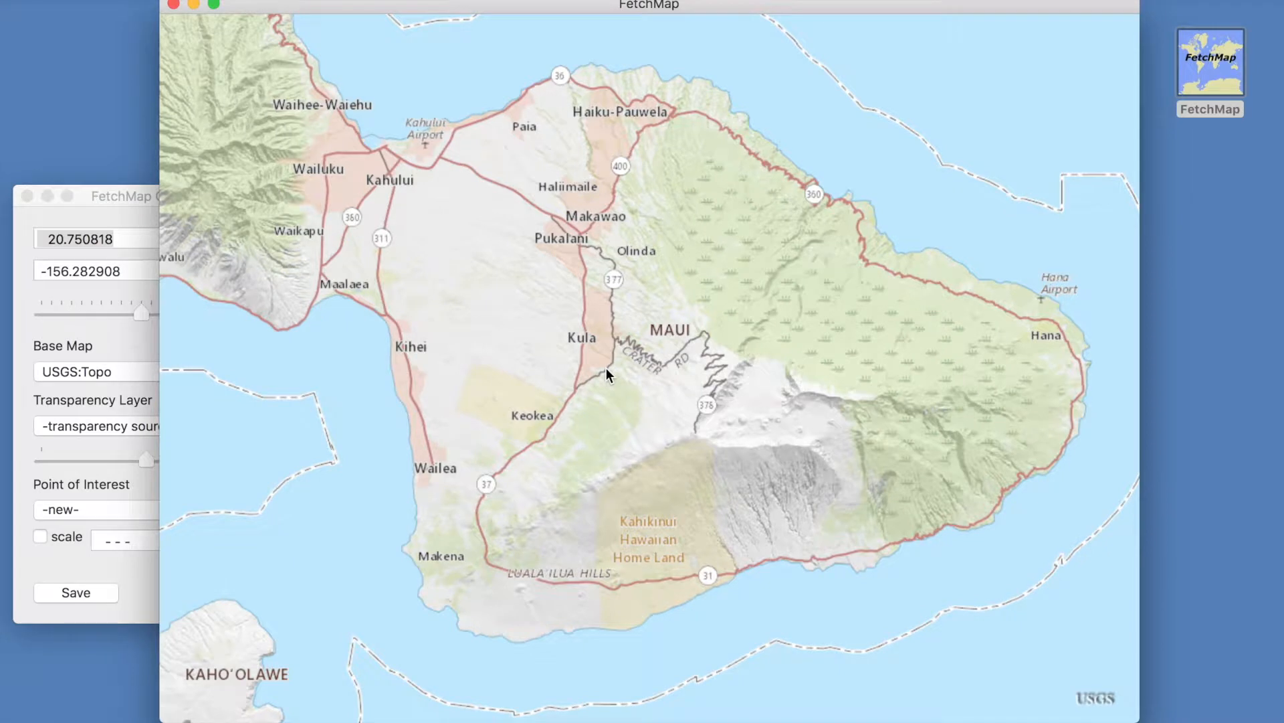
left_click(65, 596)
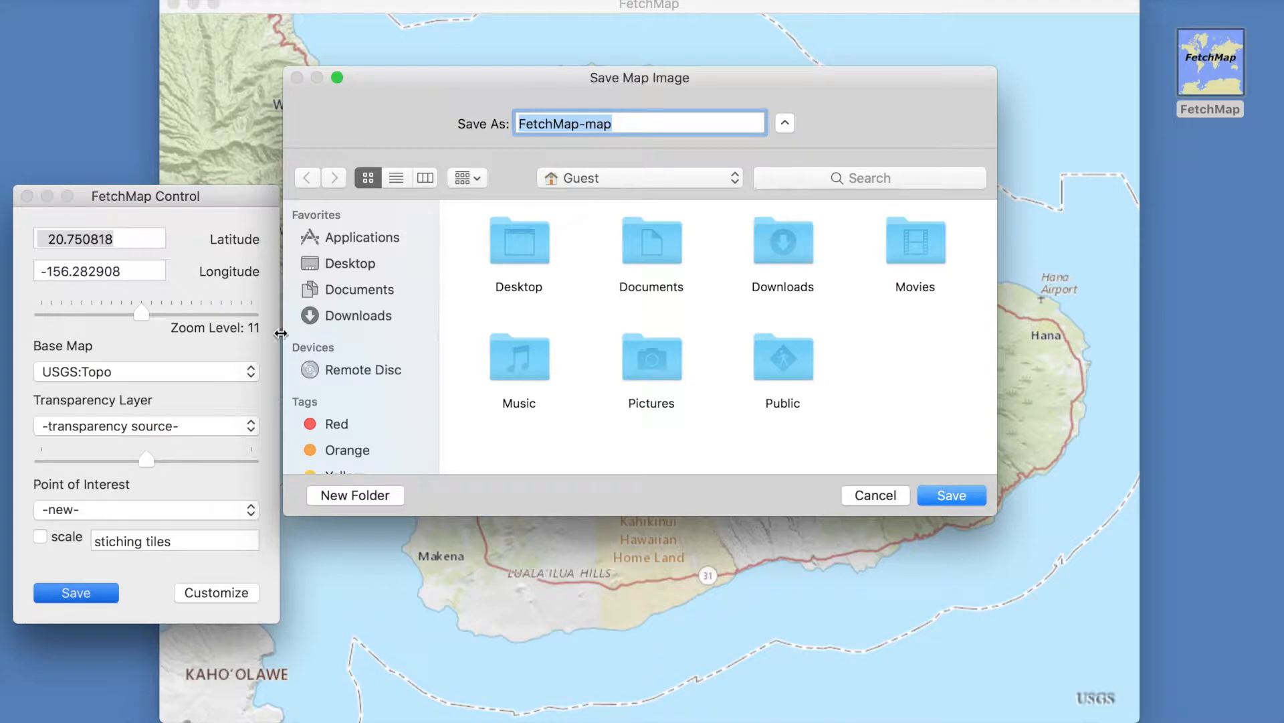
left_click(357, 264)
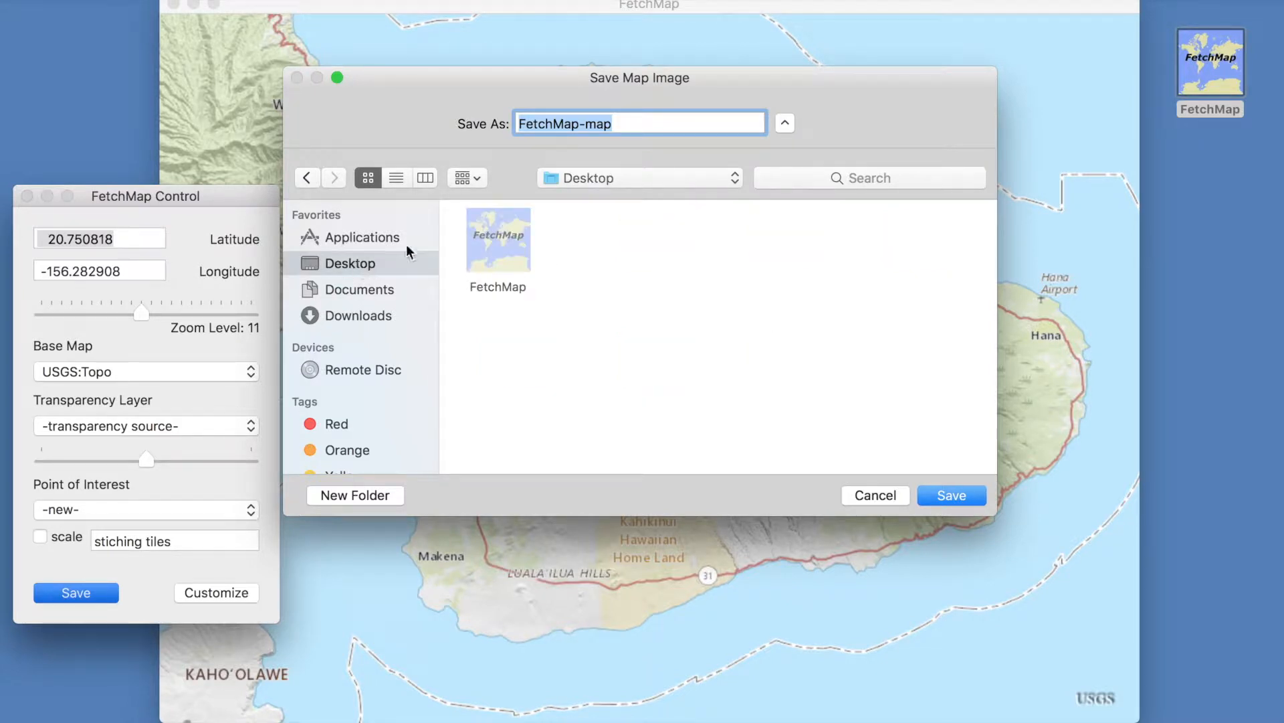
left_click(654, 117)
type("2")
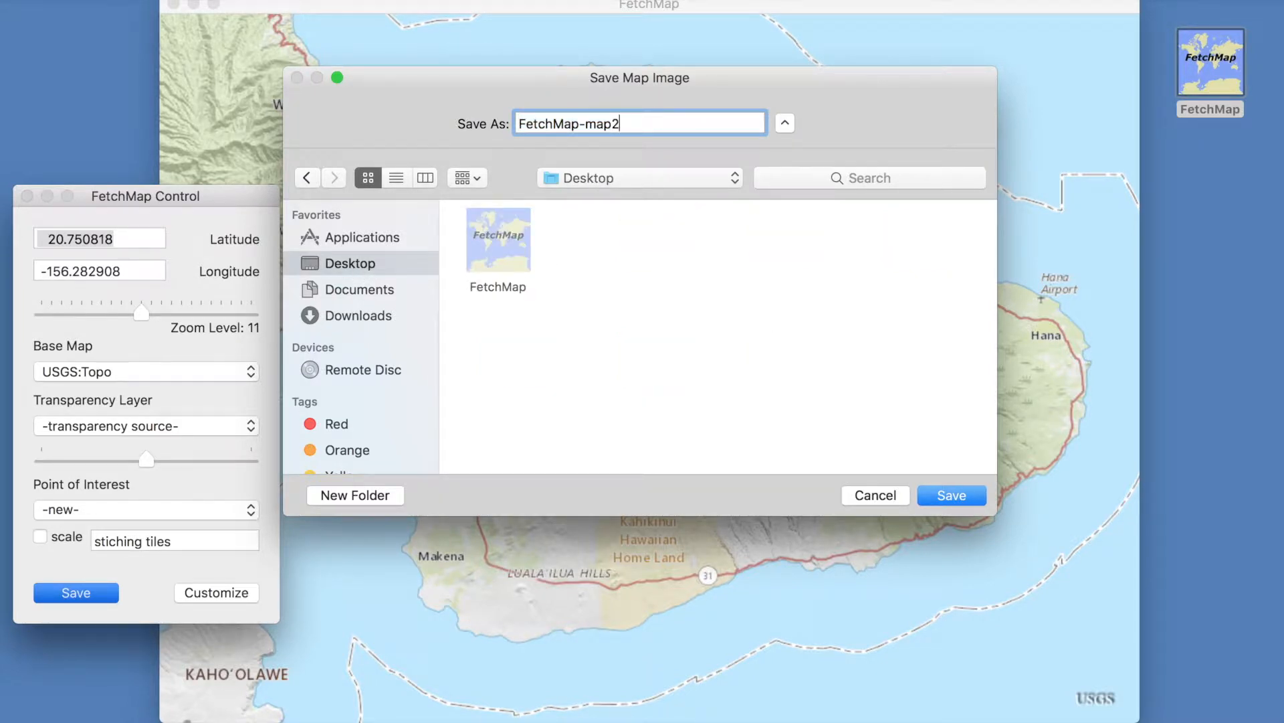
key("BackSpace")
type("1")
left_click(953, 495)
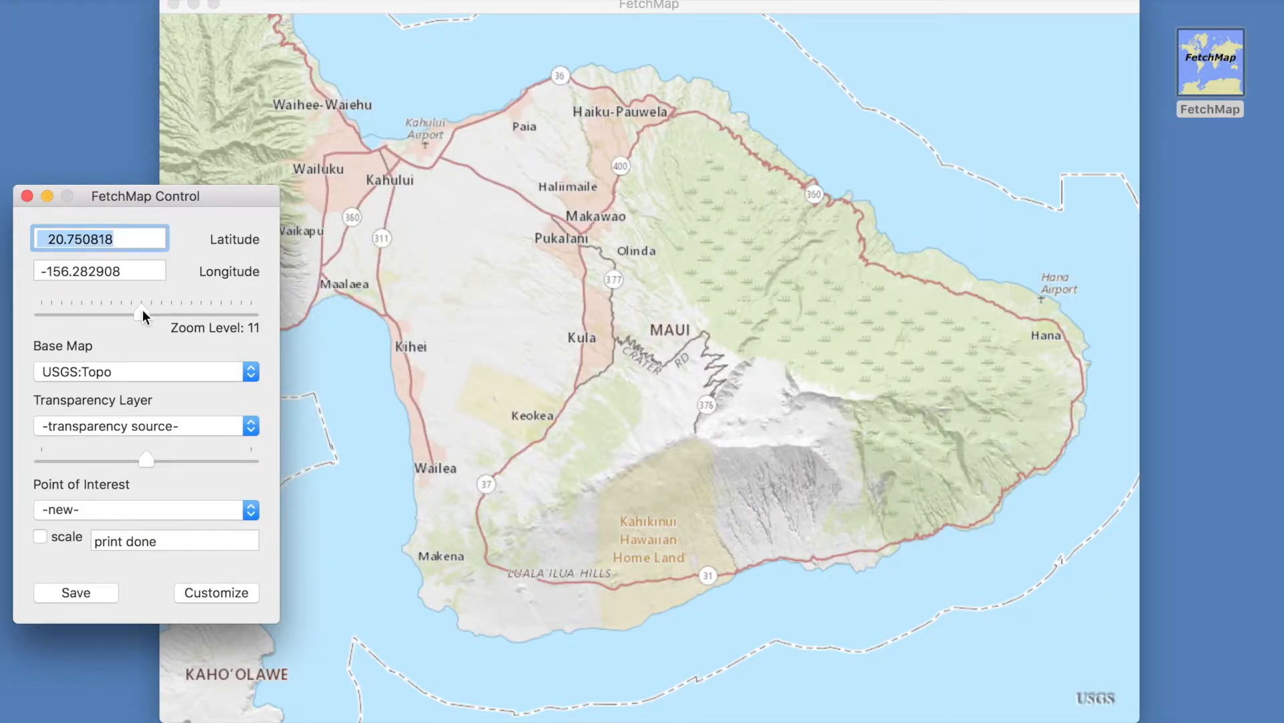
- Open the Save ... & Tile Cache settings in the Customize window
left_click_drag(143, 311, 152, 312)
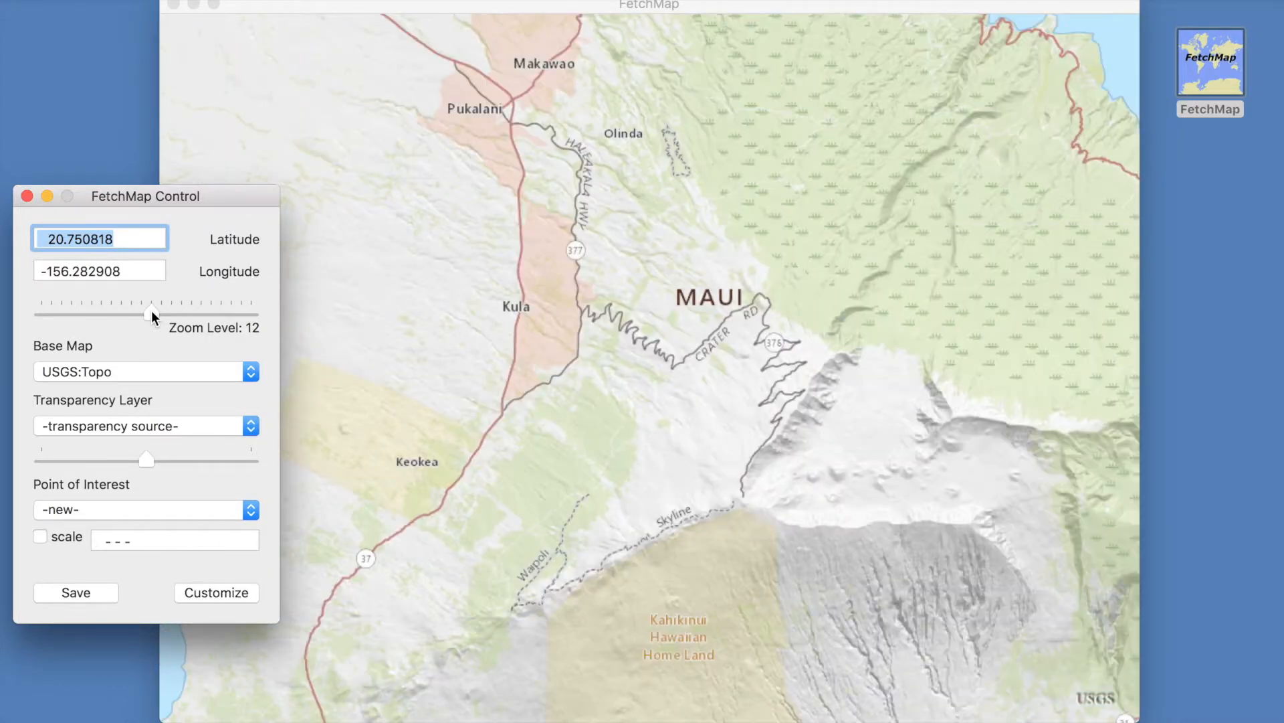
left_click_drag(151, 312, 142, 312)
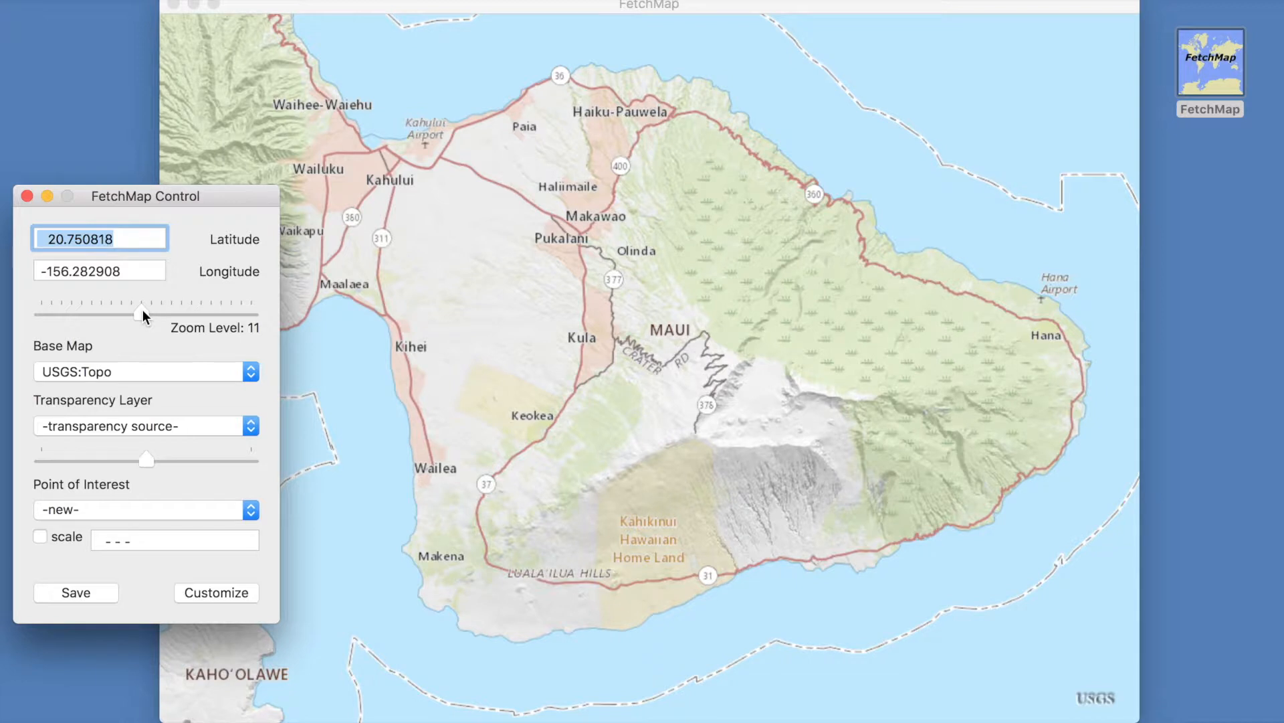
left_click(234, 594)
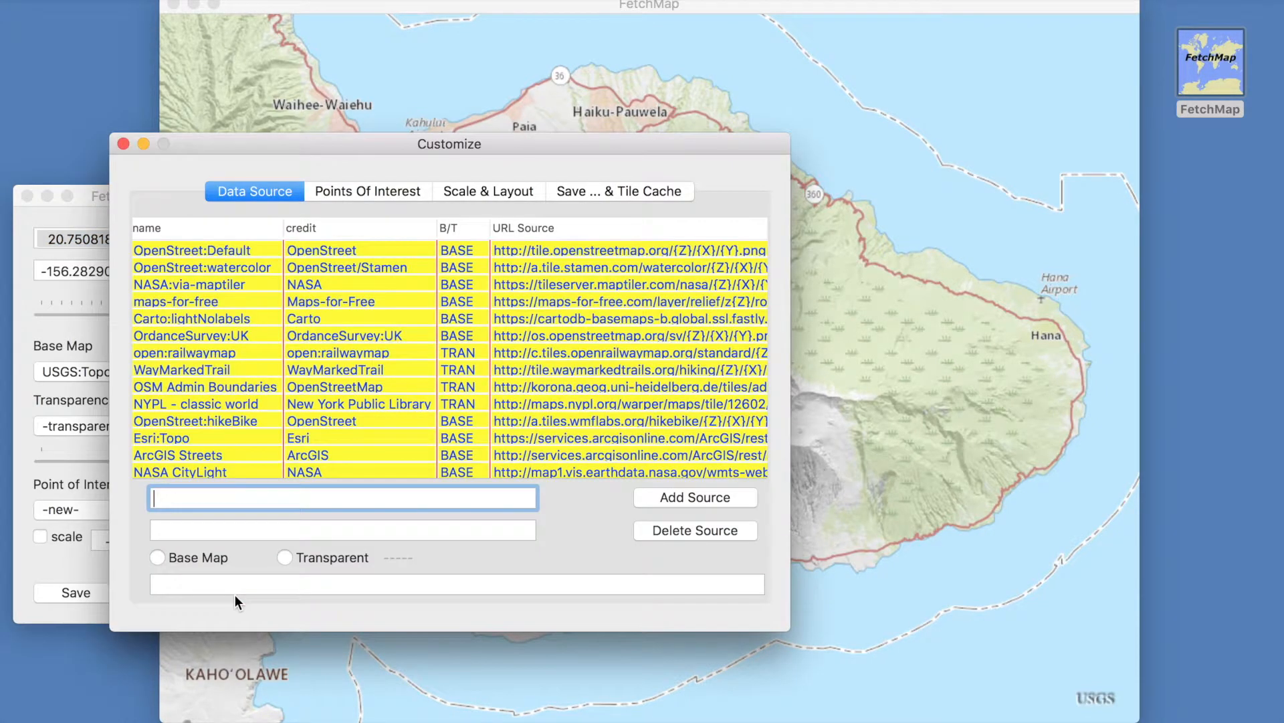
left_click(587, 193)
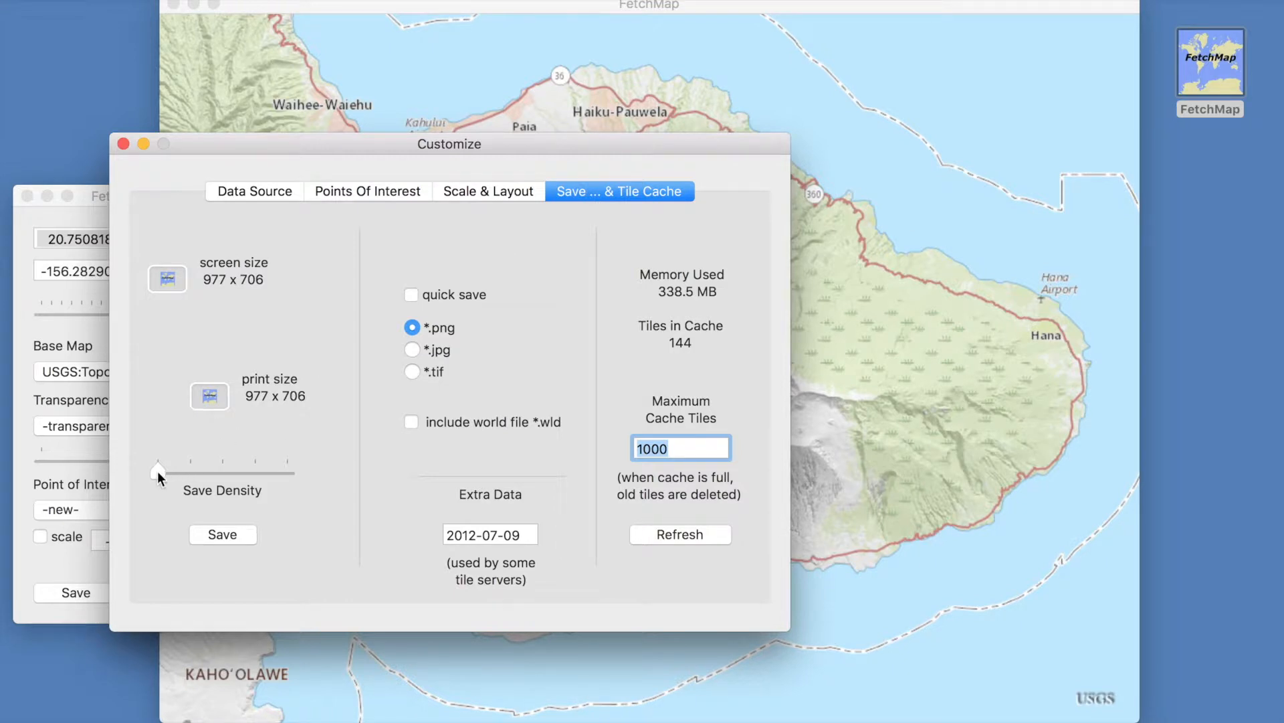
- Double the save density and save the map image to the Desktop as FetchMap-map2
left_click_drag(172, 472, 179, 471)
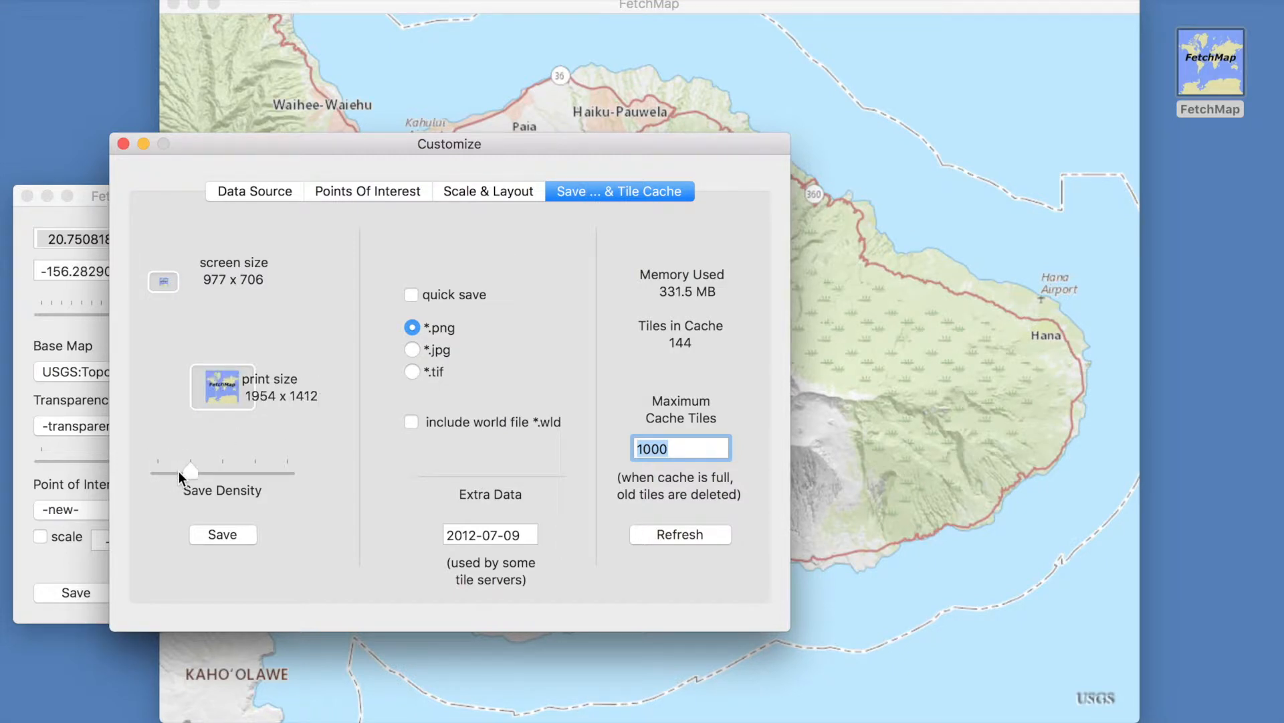
left_click(230, 531)
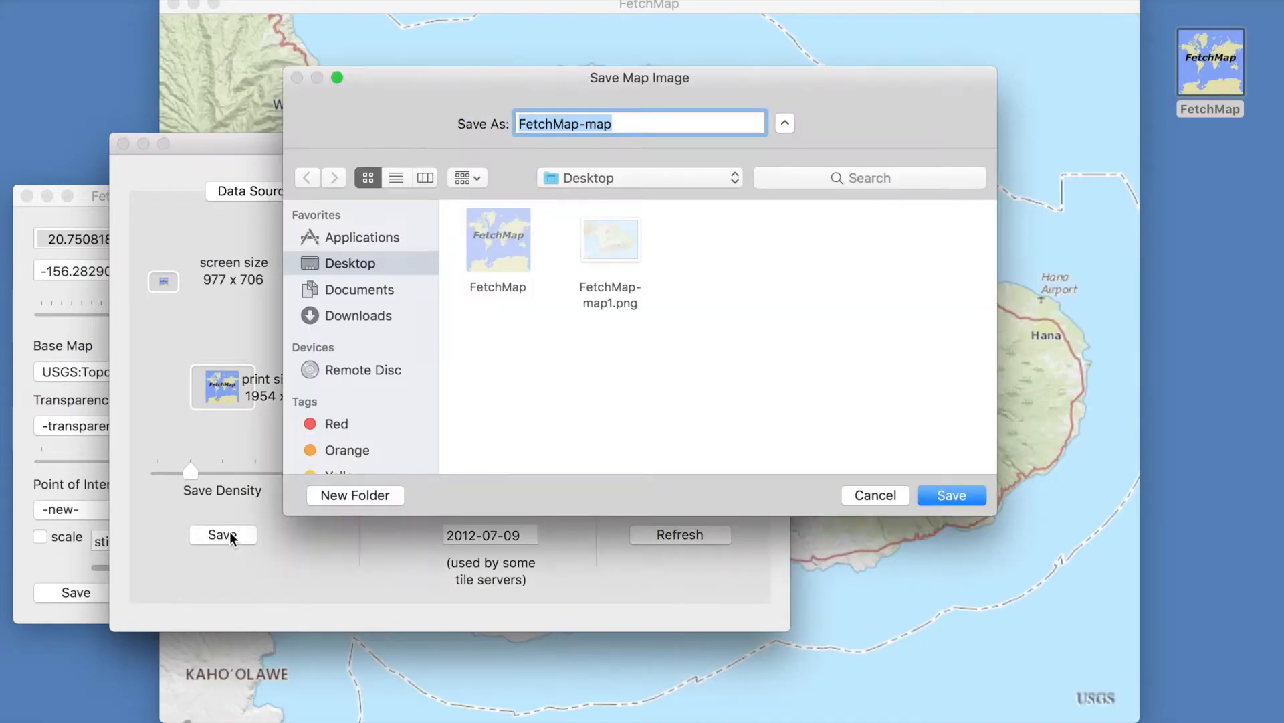
left_click(631, 122)
type("2")
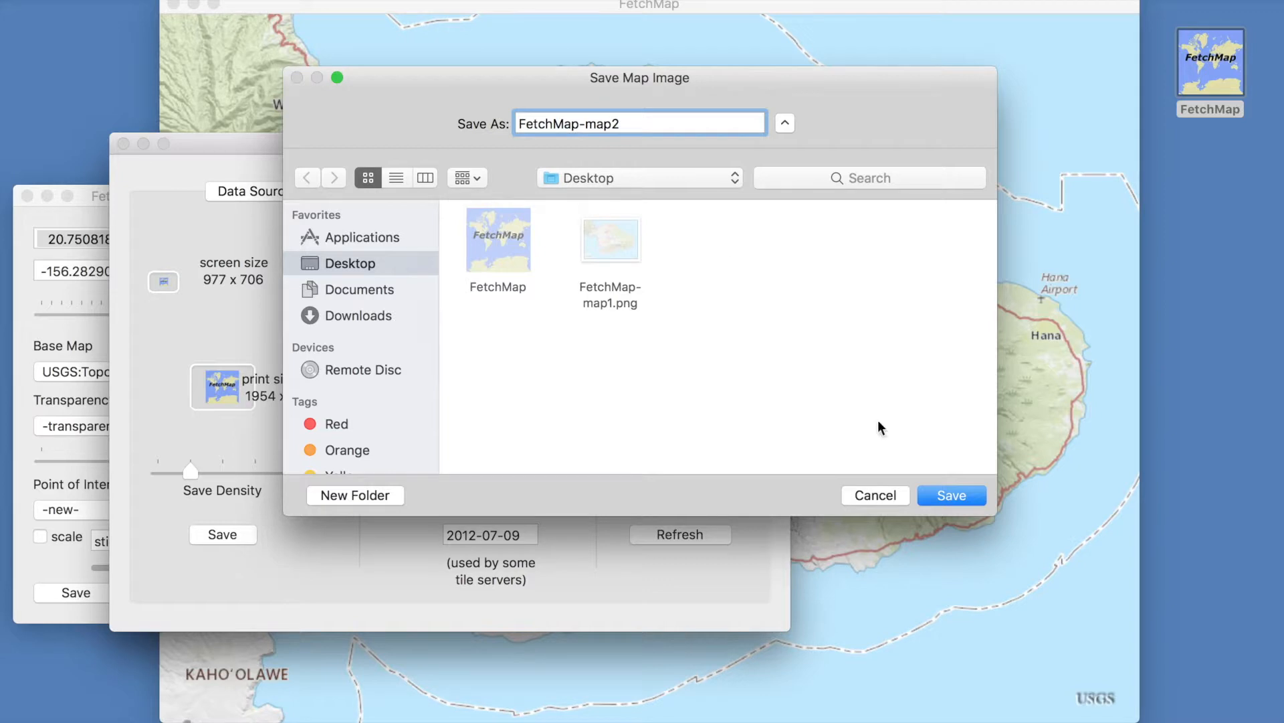
left_click(955, 497)
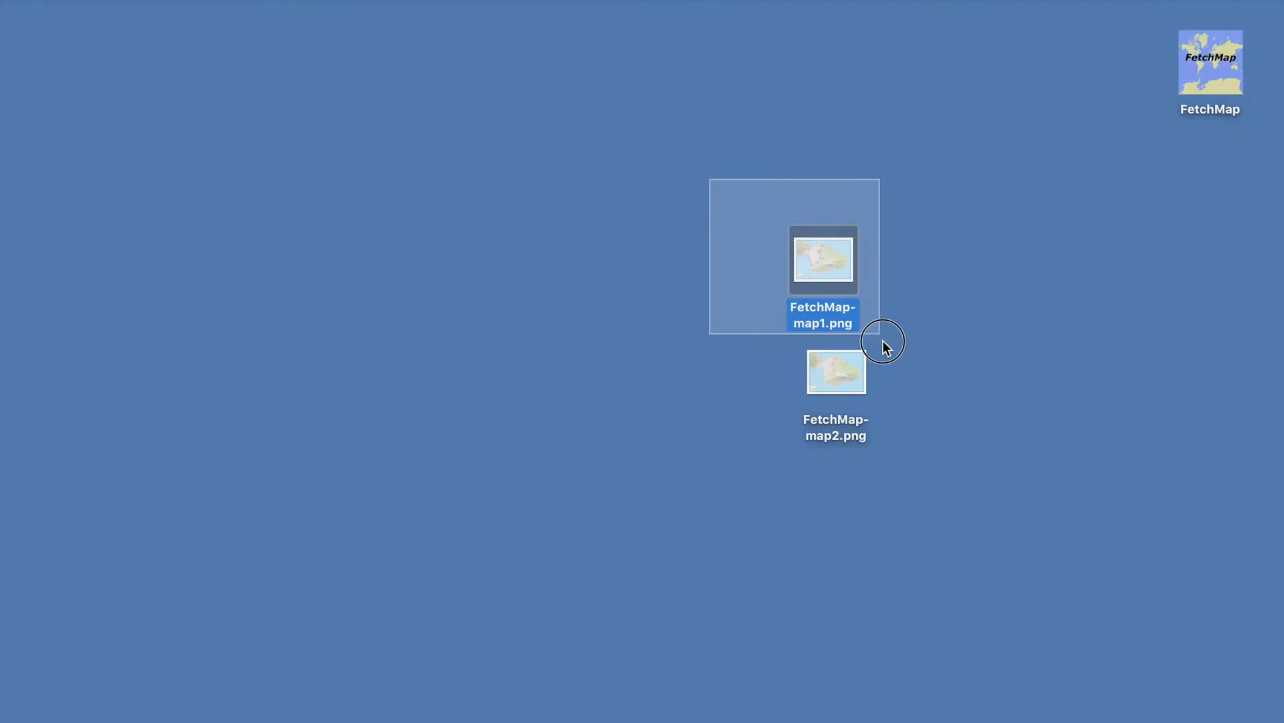
- Open both saved map images in Preview and zoom into FetchMap-map2 to compare its size and detail
left_click_drag(883, 341, 917, 469)
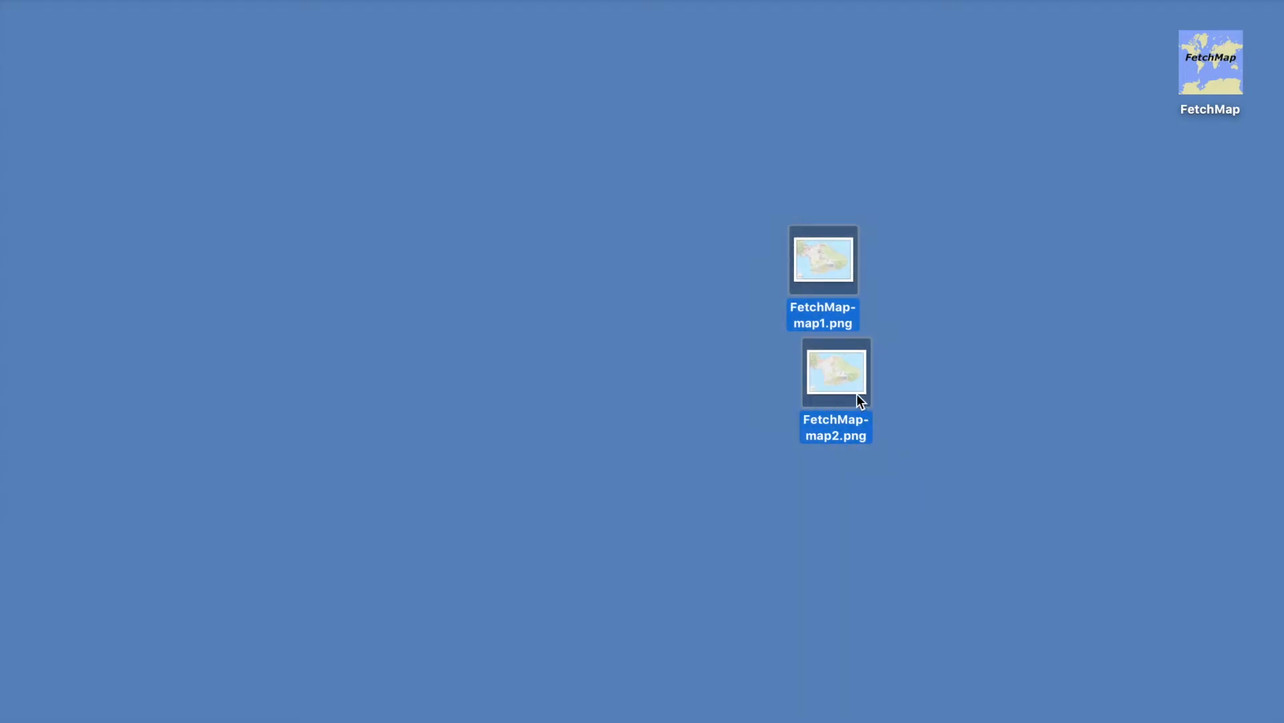
double_click(857, 393)
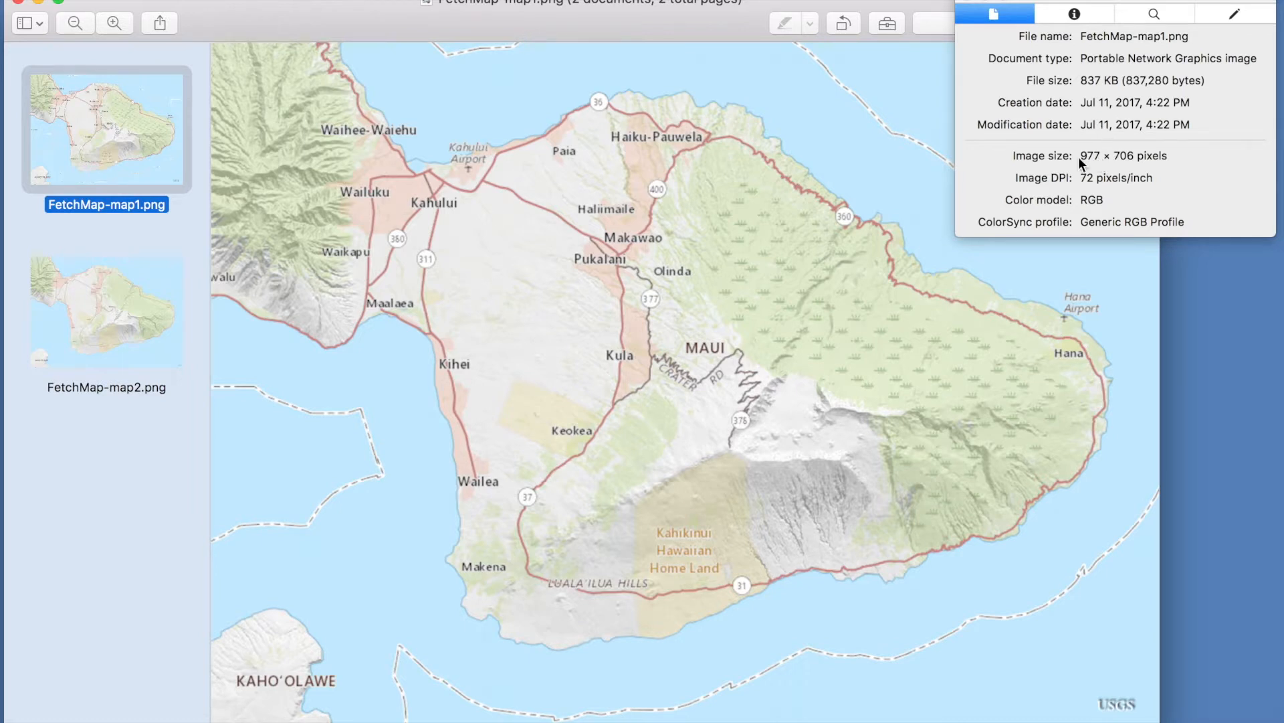
left_click(63, 285)
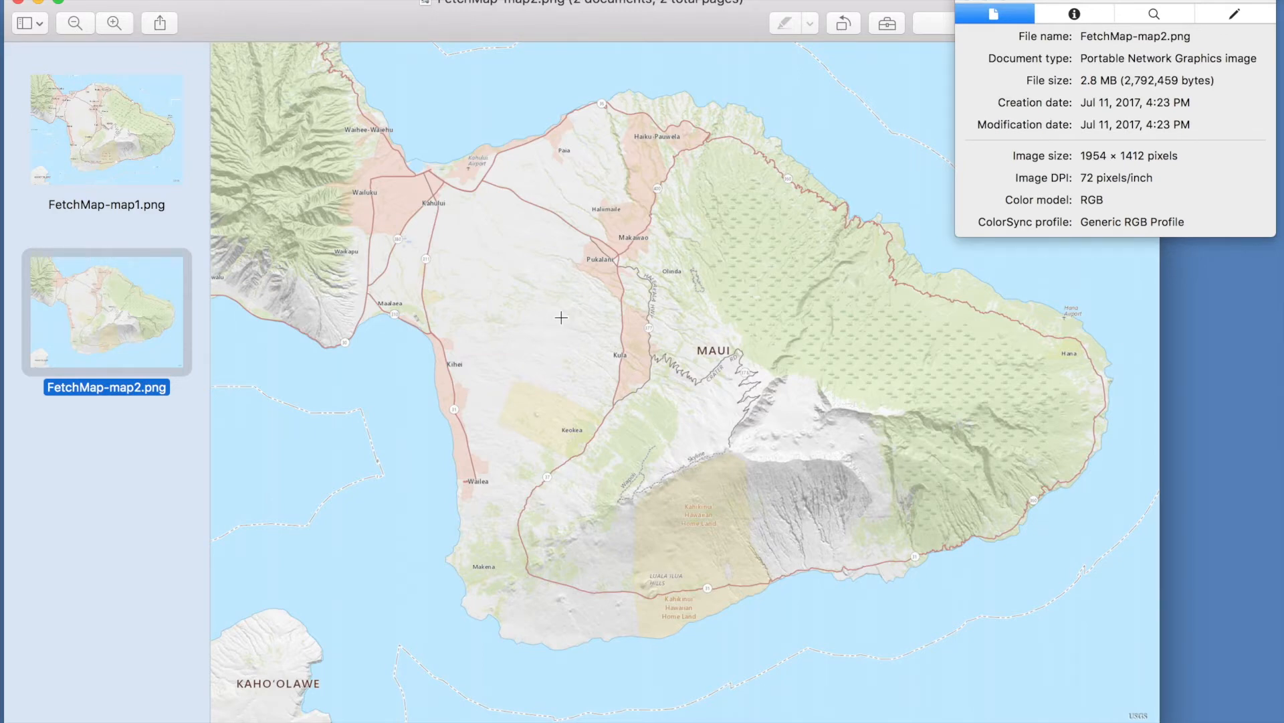
scroll(561, 317, "up", 10)
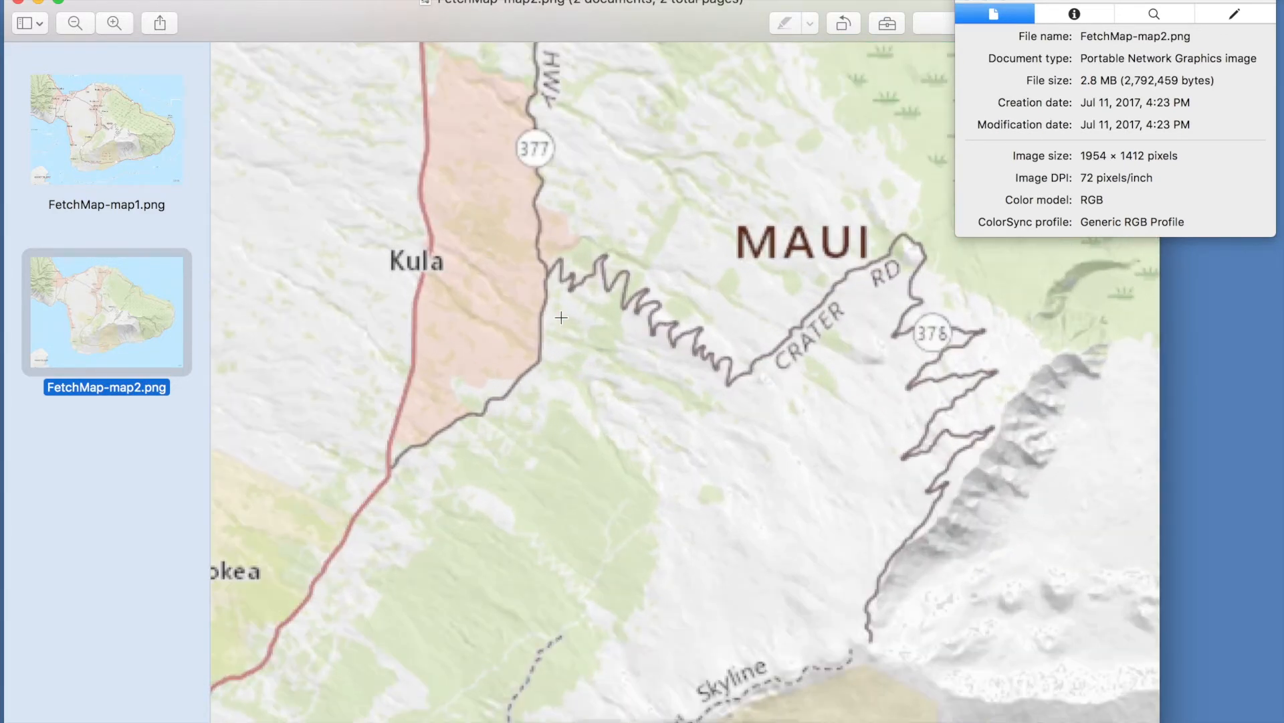